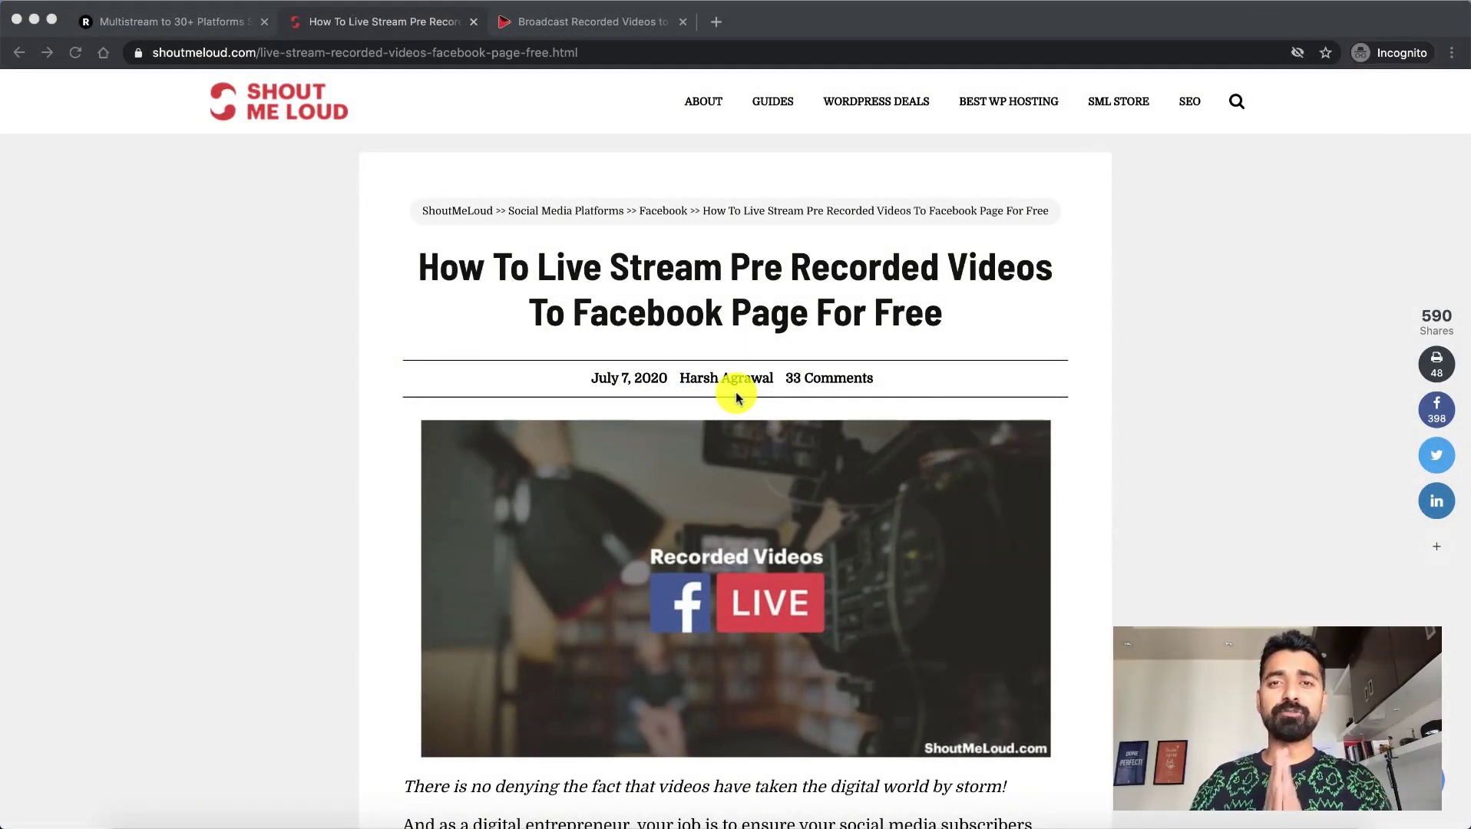
Scroll the ShoutMeLoud article to the table of Onestream.live, Livereacting, Restream, Ecamm Live and OBS.
scroll(736, 392, "down", 10)
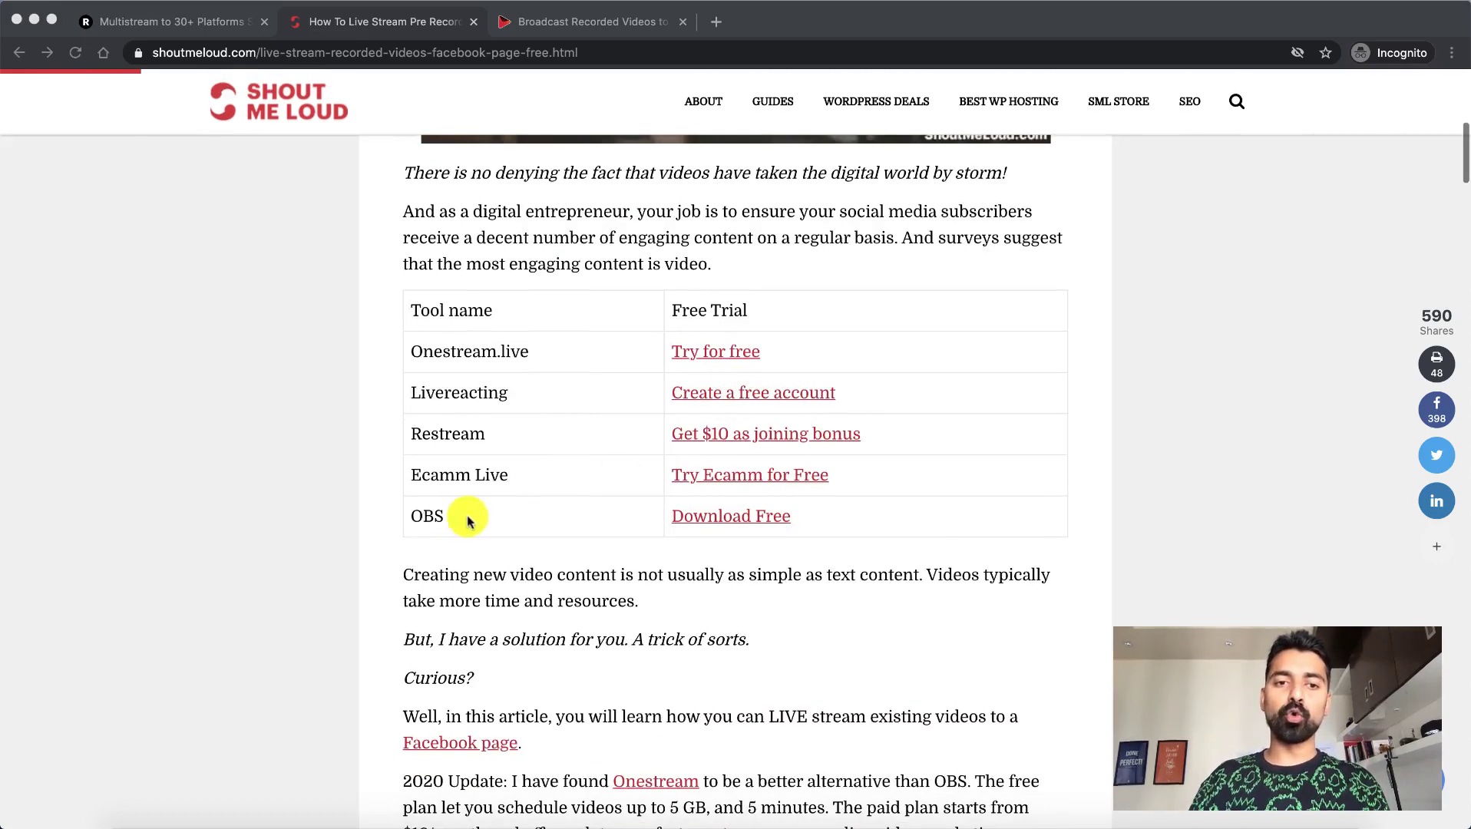
left_click(427, 516)
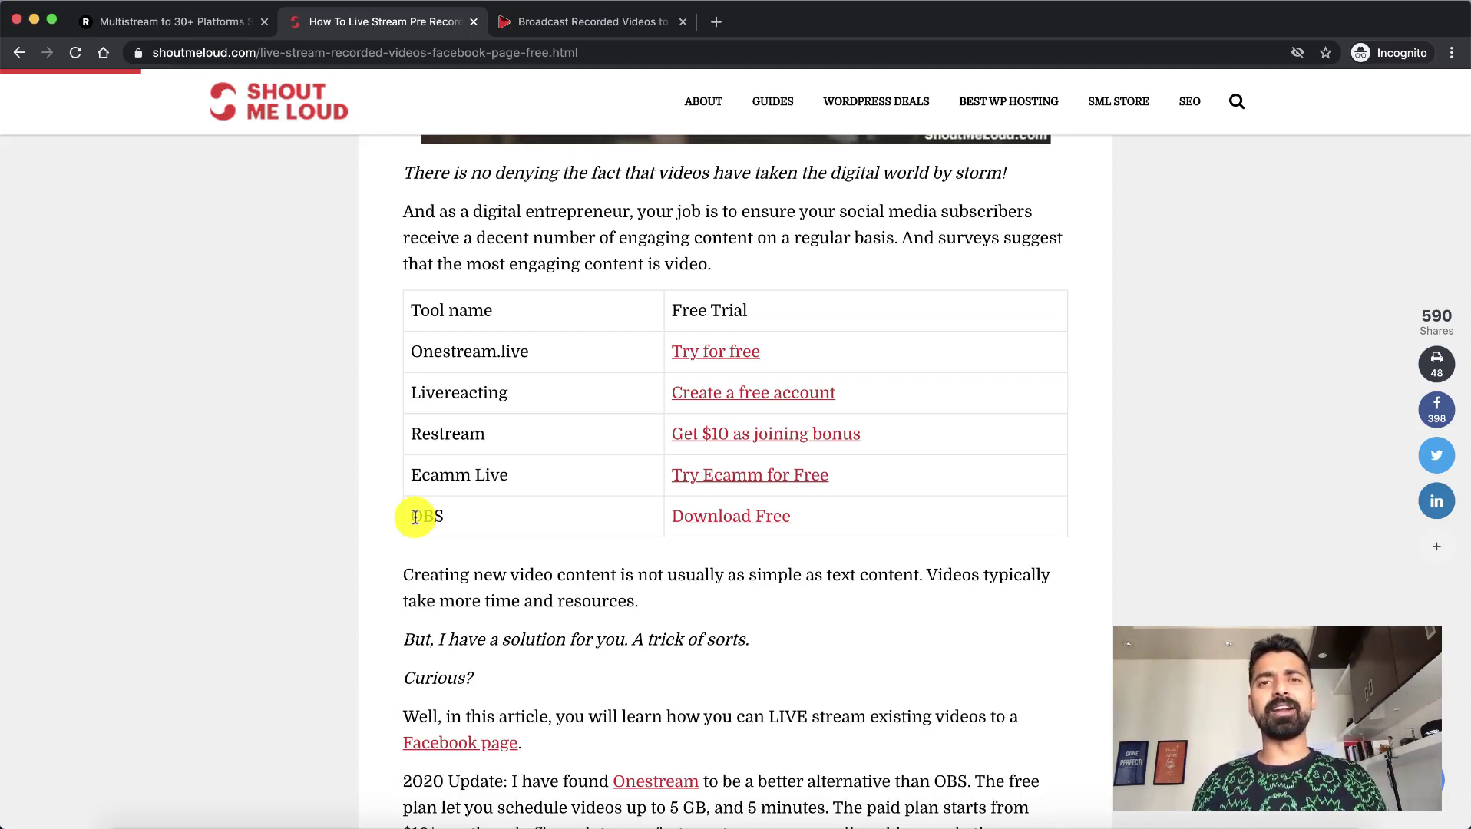
Look over OneStream's recorded-broadcast page, then switch to the Restream sign-up tab.
left_click(595, 22)
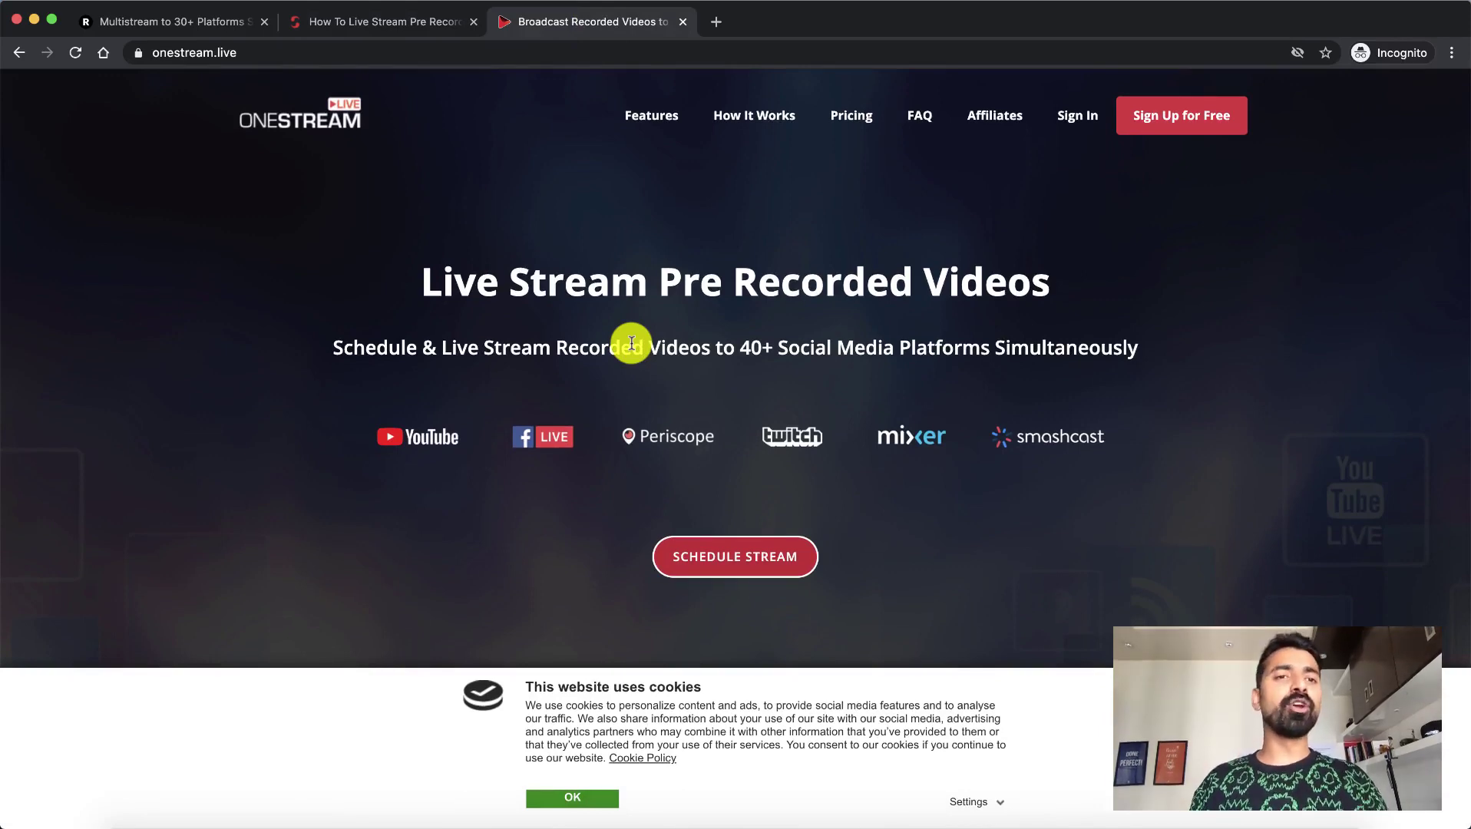
left_click(204, 23)
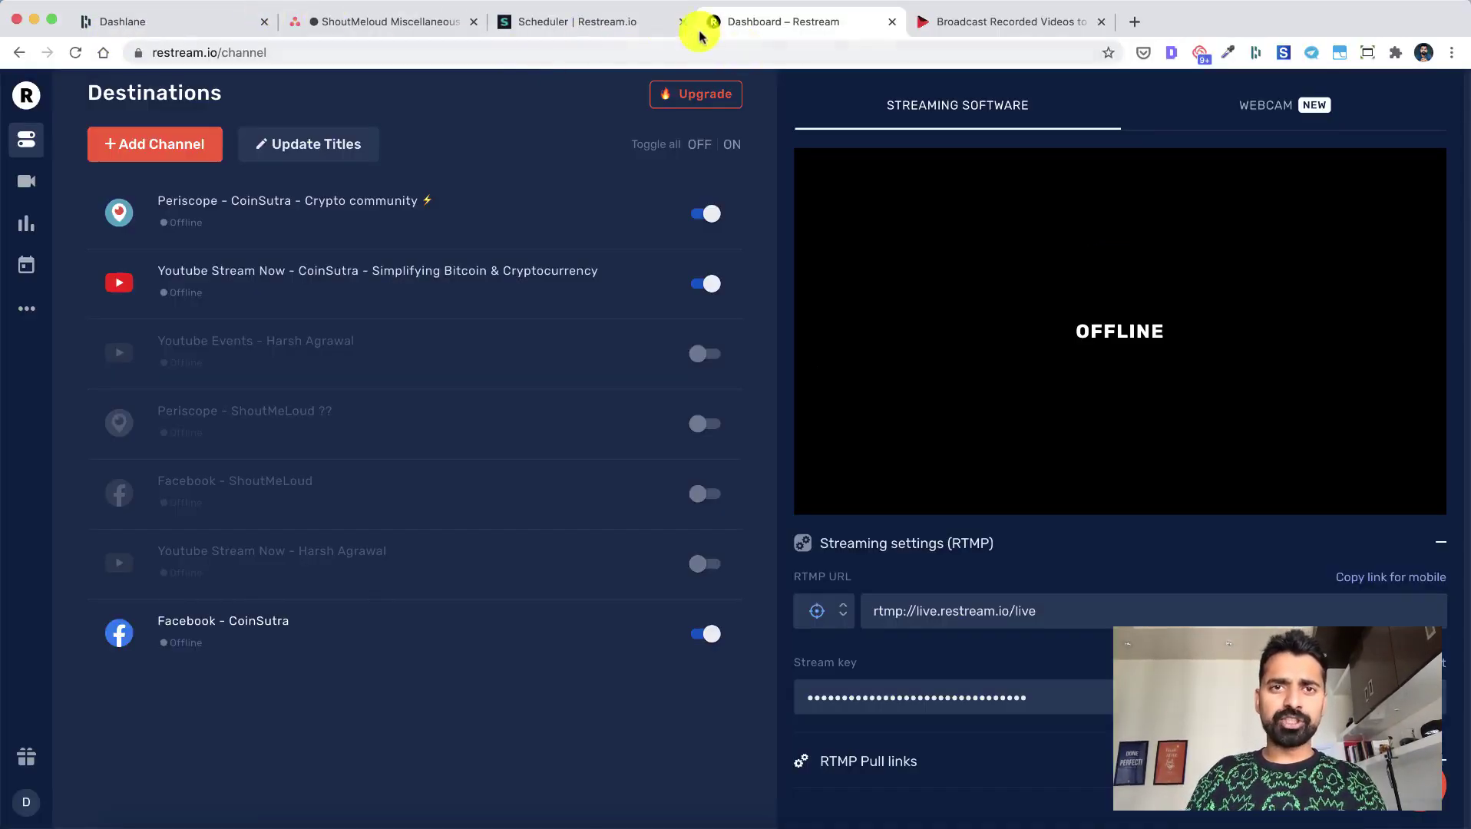
Open Restream's Add Channel page and browse services like Facebook Live, YouTube, Twitch and Custom RTMP.
left_click(662, 26)
left_click(730, 23)
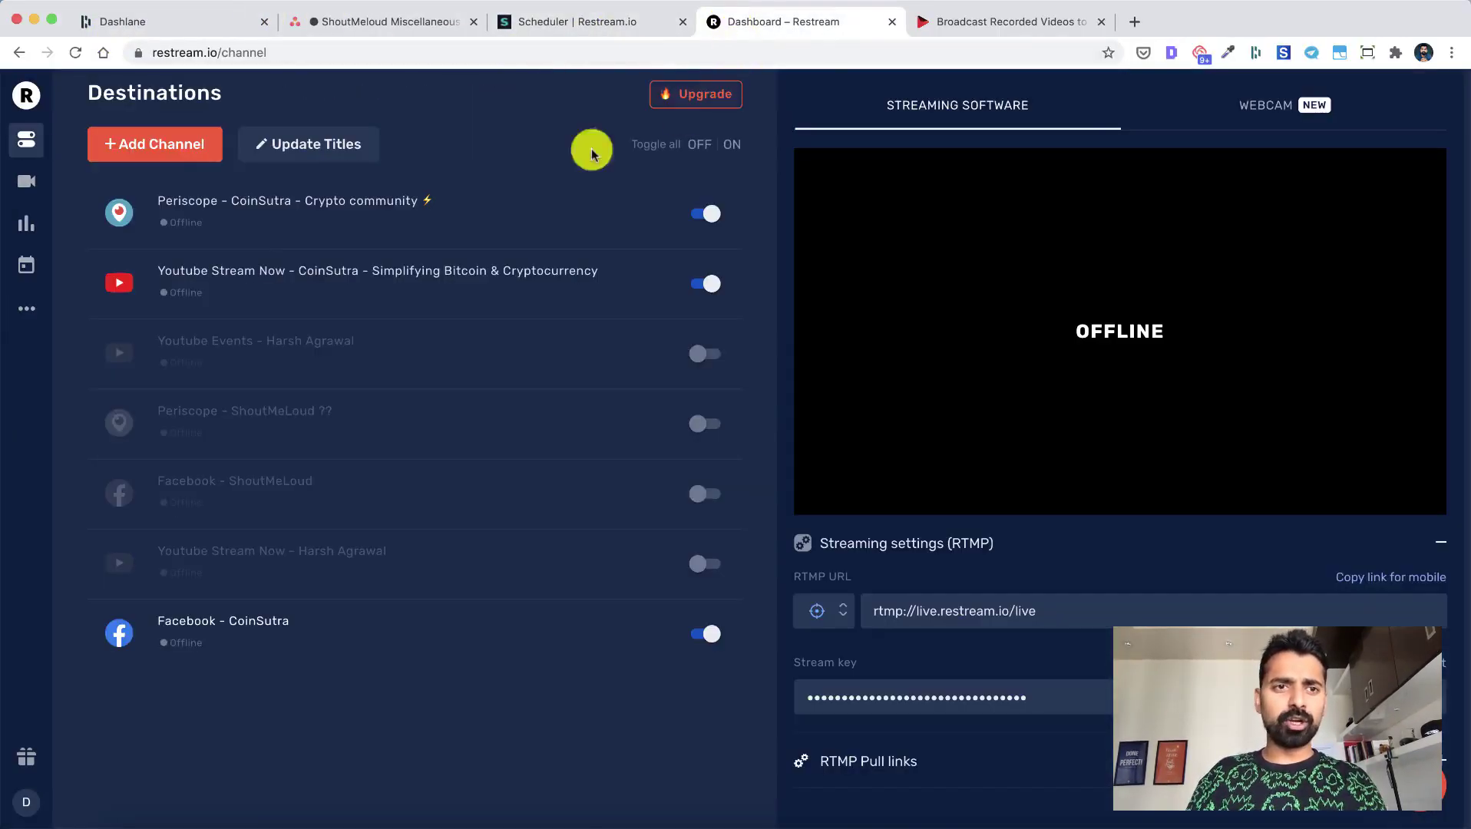
left_click(138, 151)
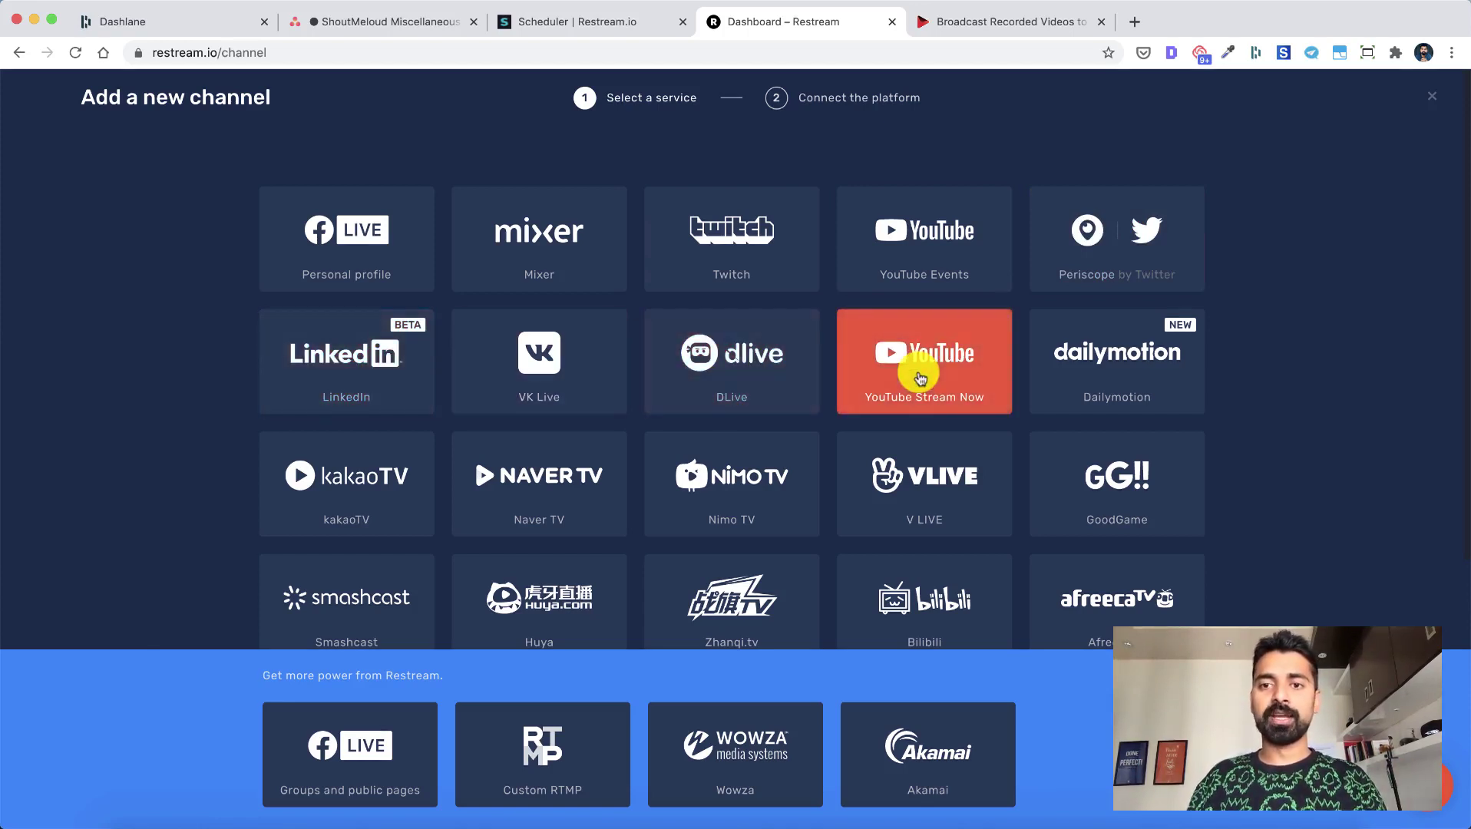
scroll(920, 378, "down", 5)
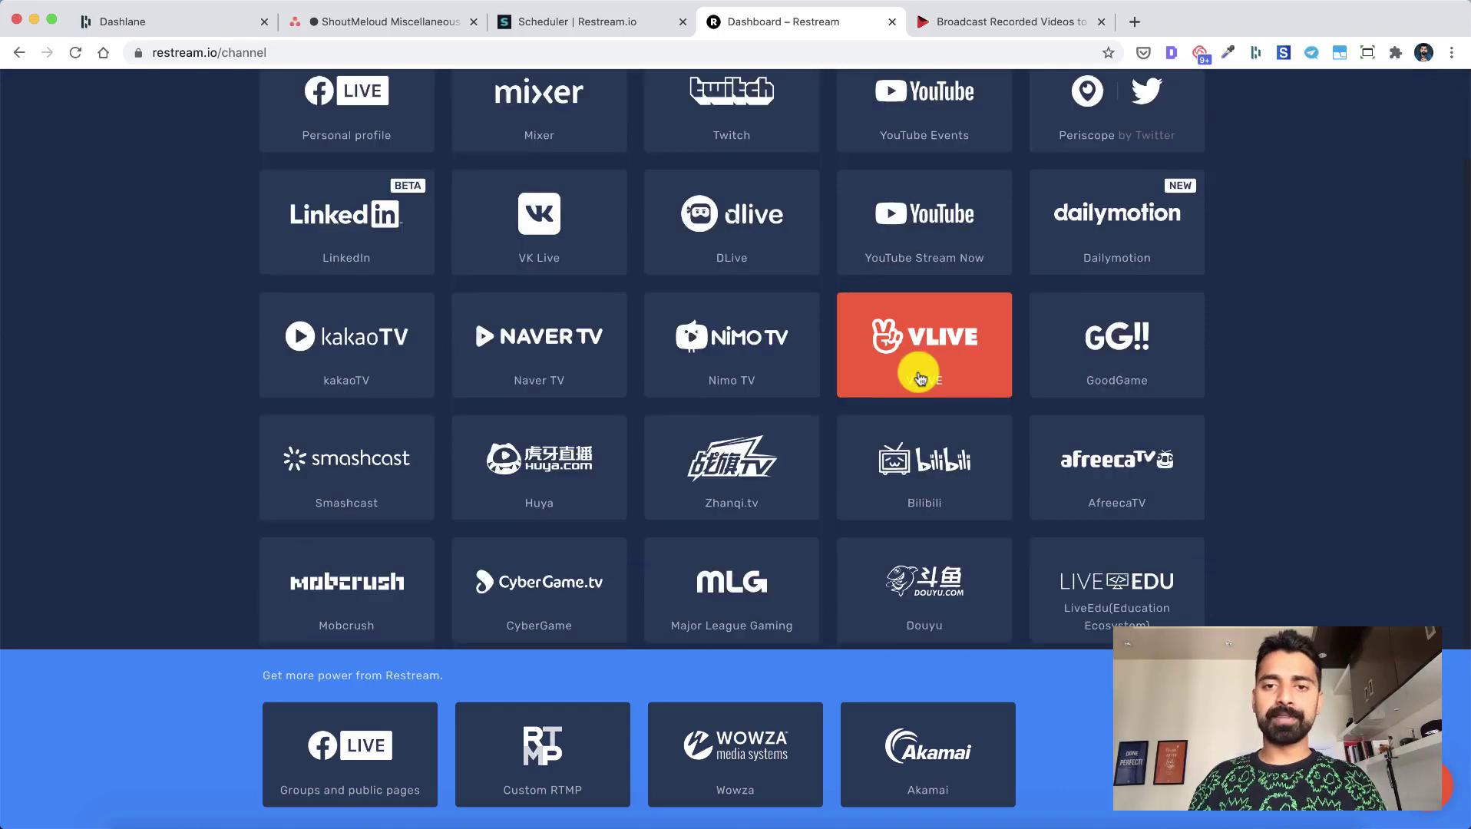
scroll(920, 378, "down", 3)
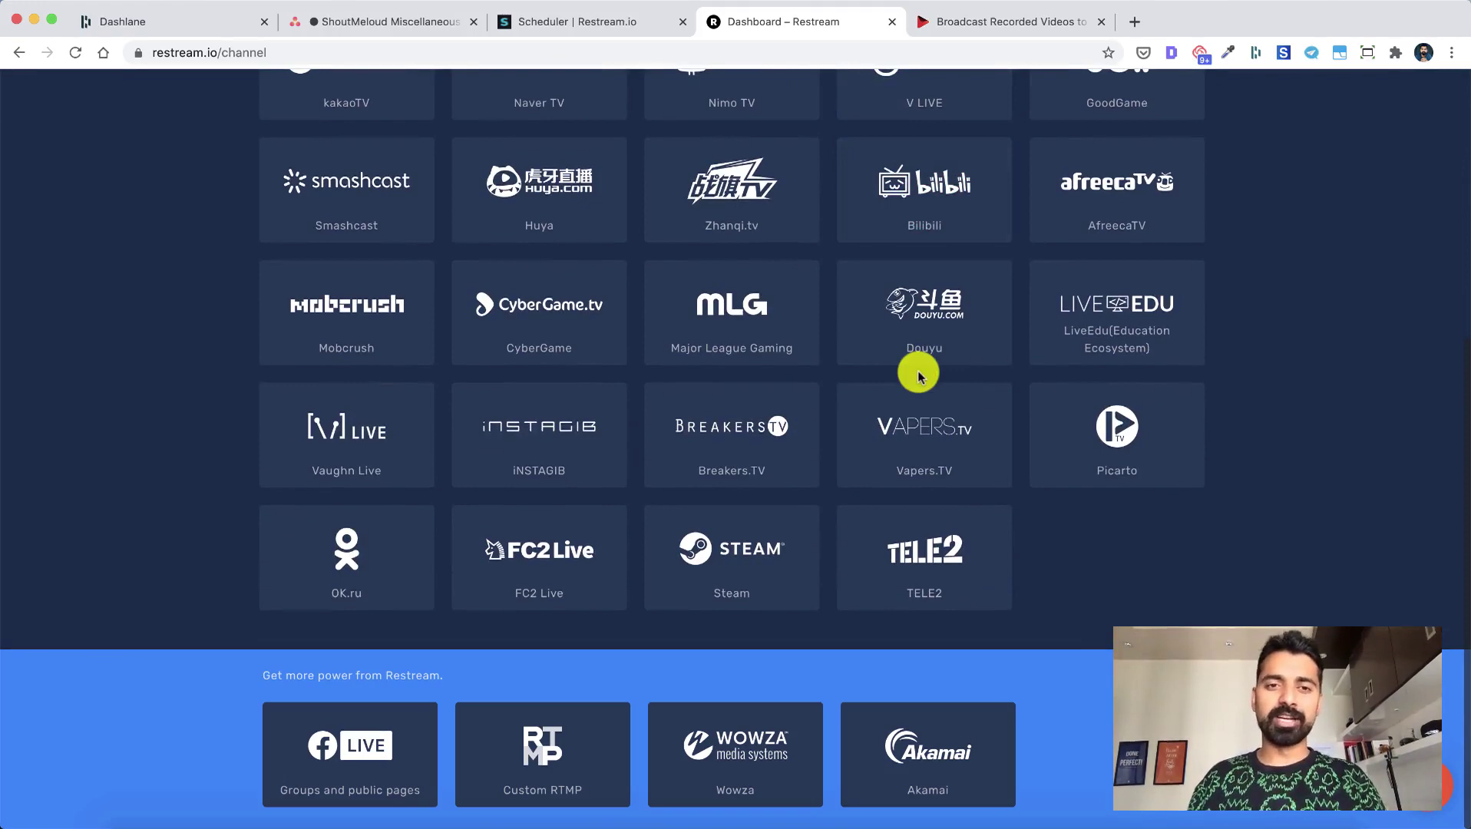
scroll(921, 375, "up", 8)
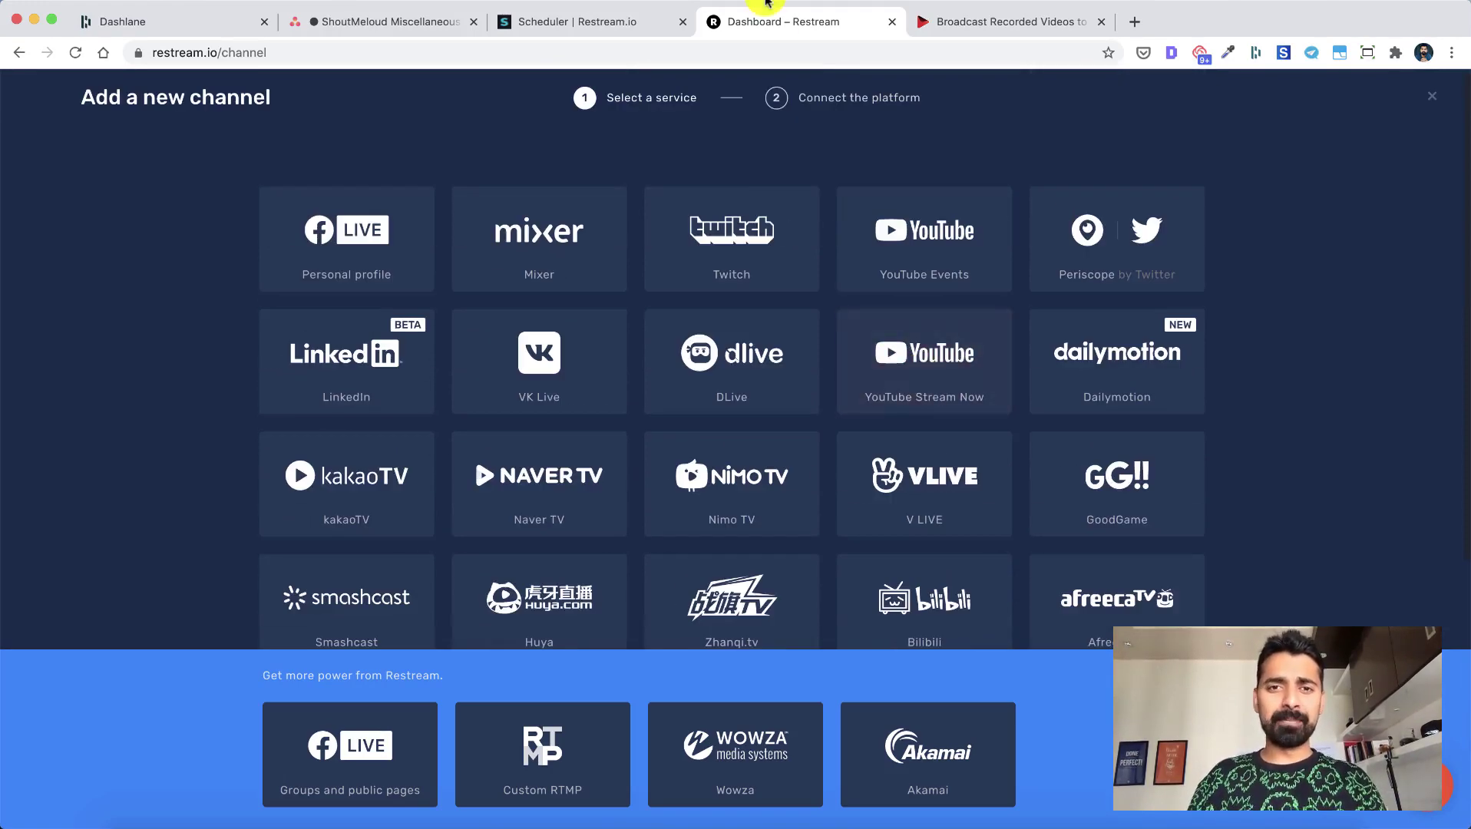
Open the Scheduler's Videos library to check the one uploaded video.
left_click(593, 32)
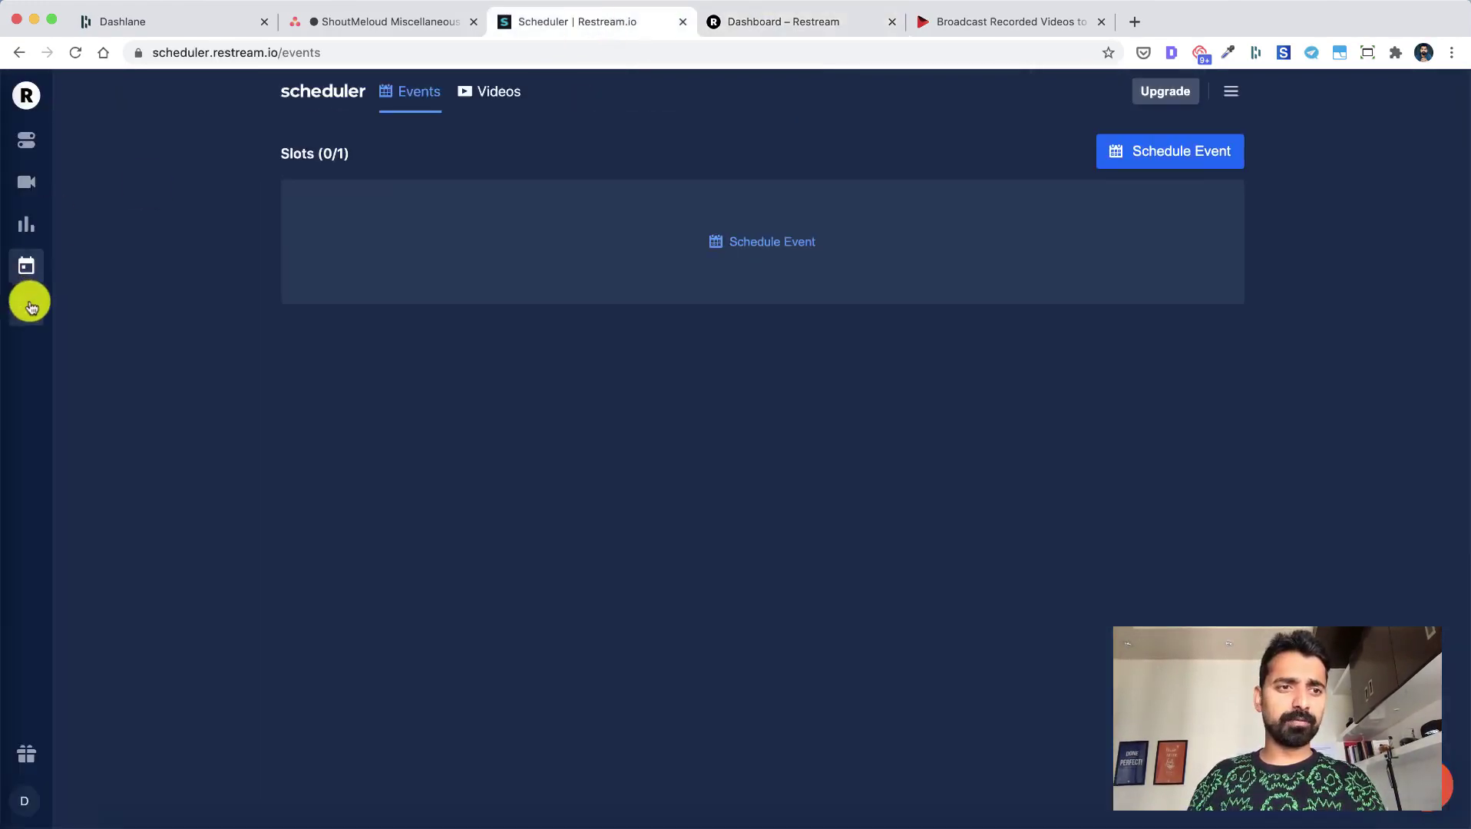
mouse_move(31, 312)
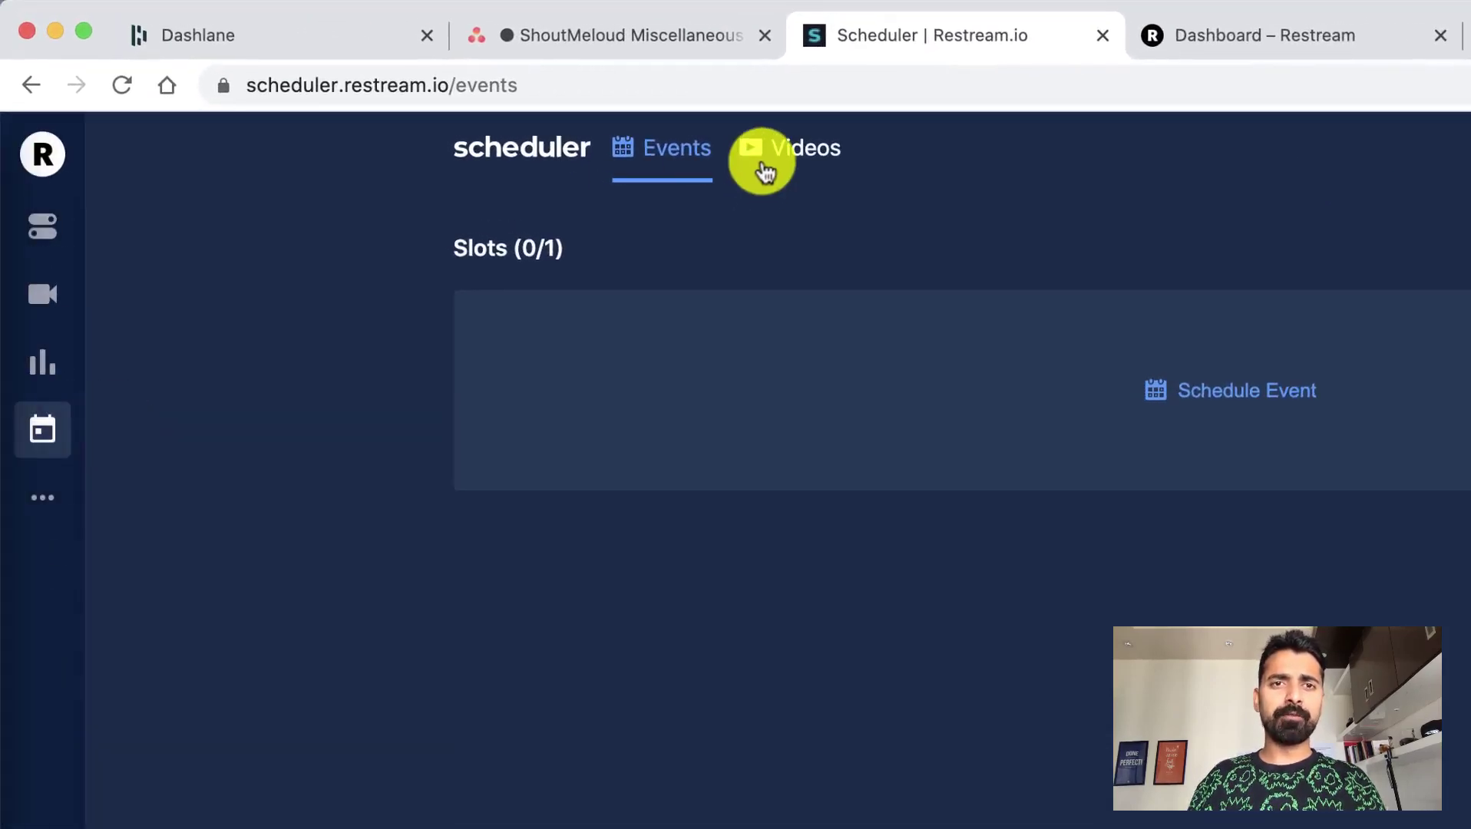
left_click(764, 168)
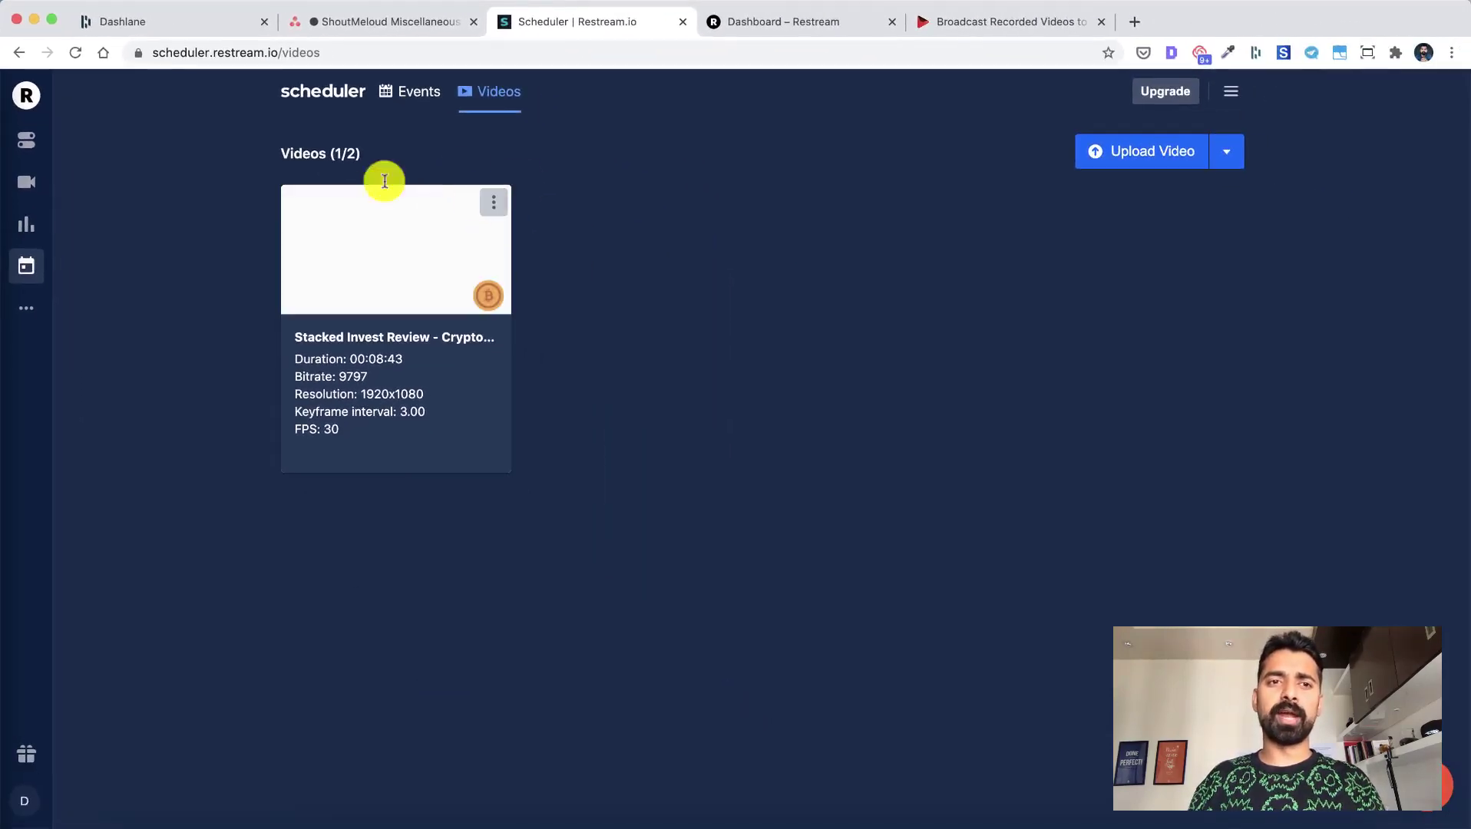
left_click_drag(369, 161, 285, 154)
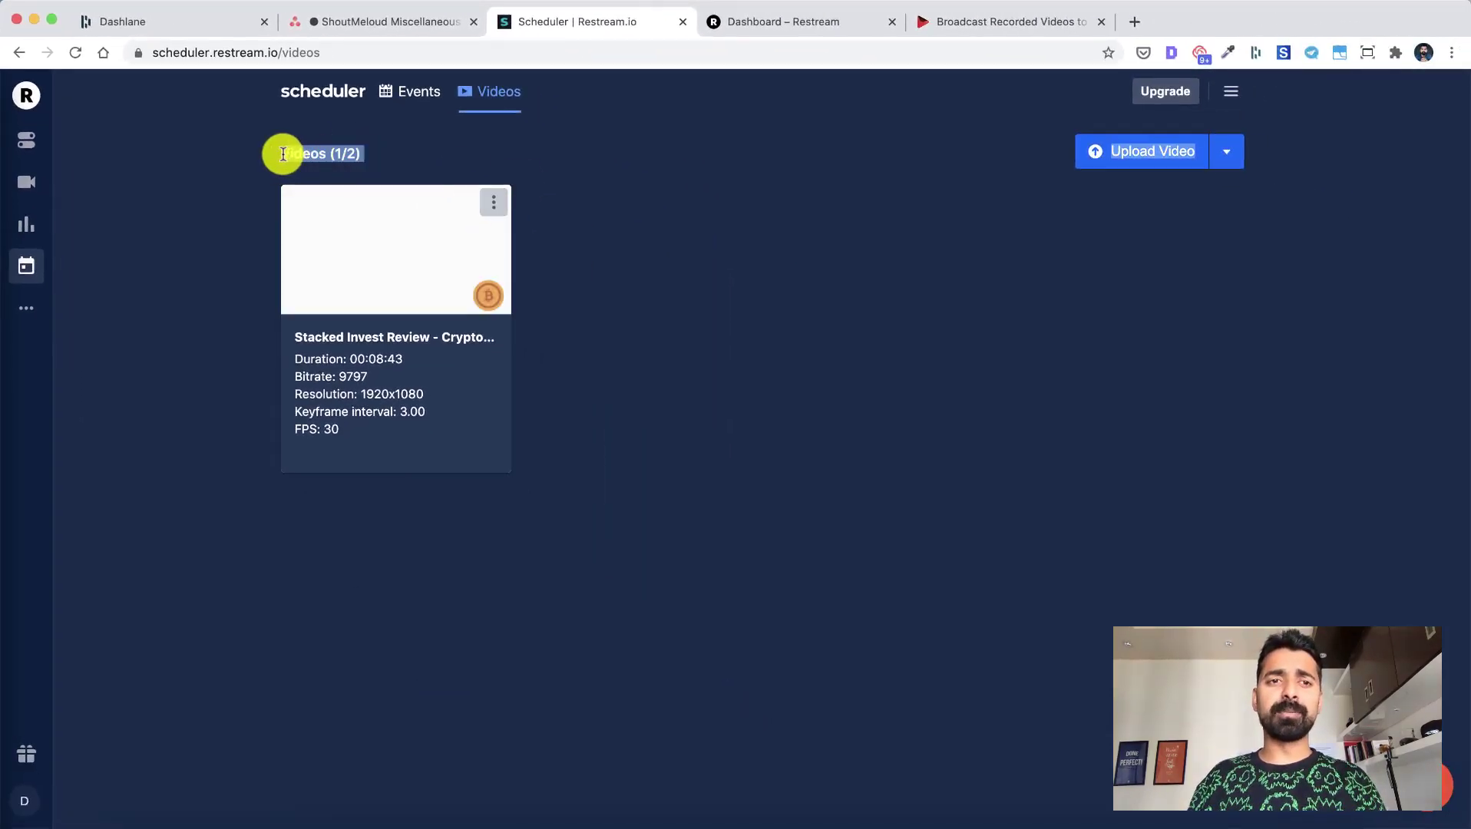
left_click(285, 155)
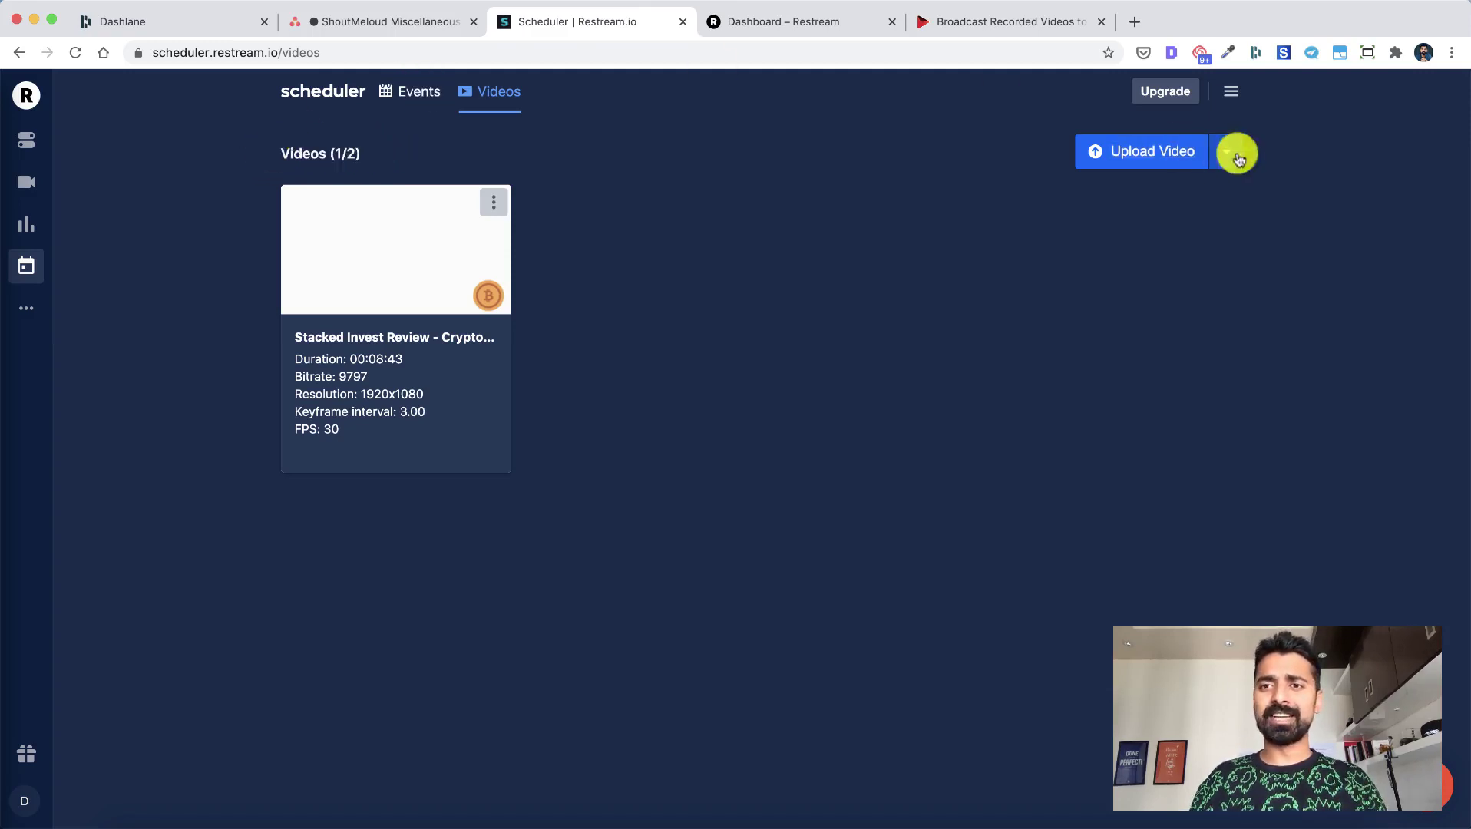
Cancel the Upload Video file picker without uploading, then return to the Events page.
left_click(1158, 150)
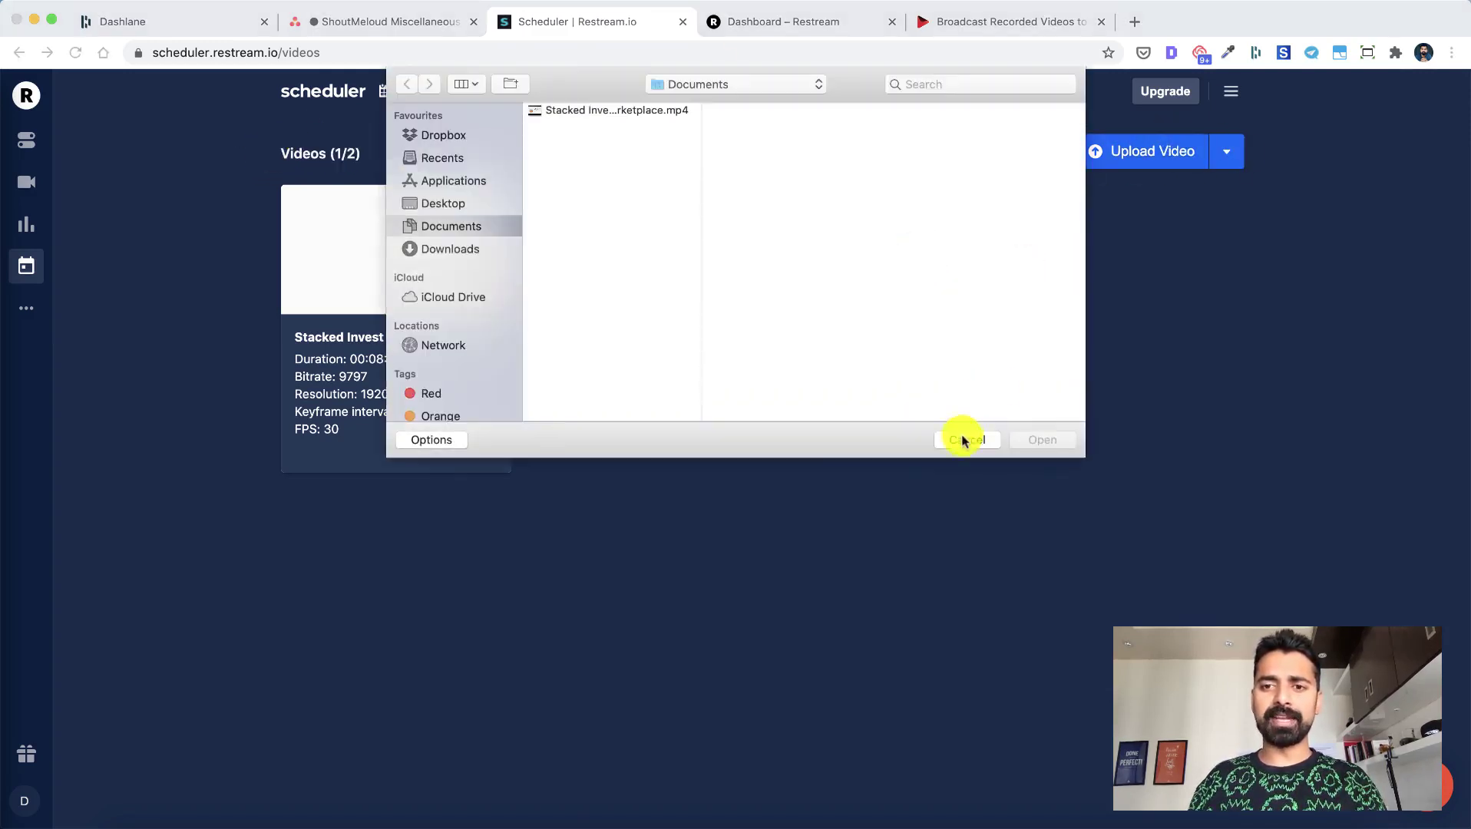
left_click(961, 440)
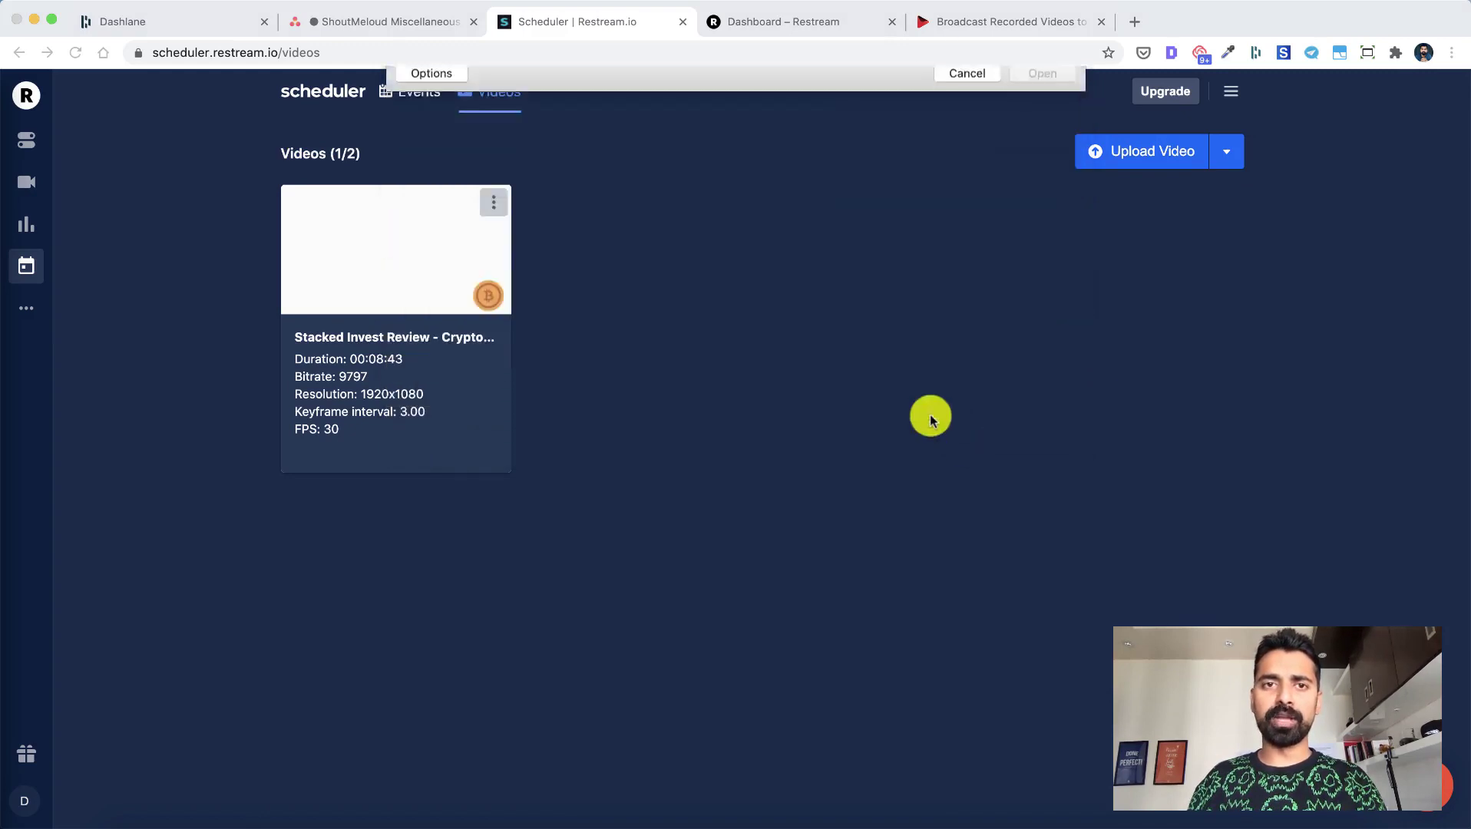
left_click(419, 98)
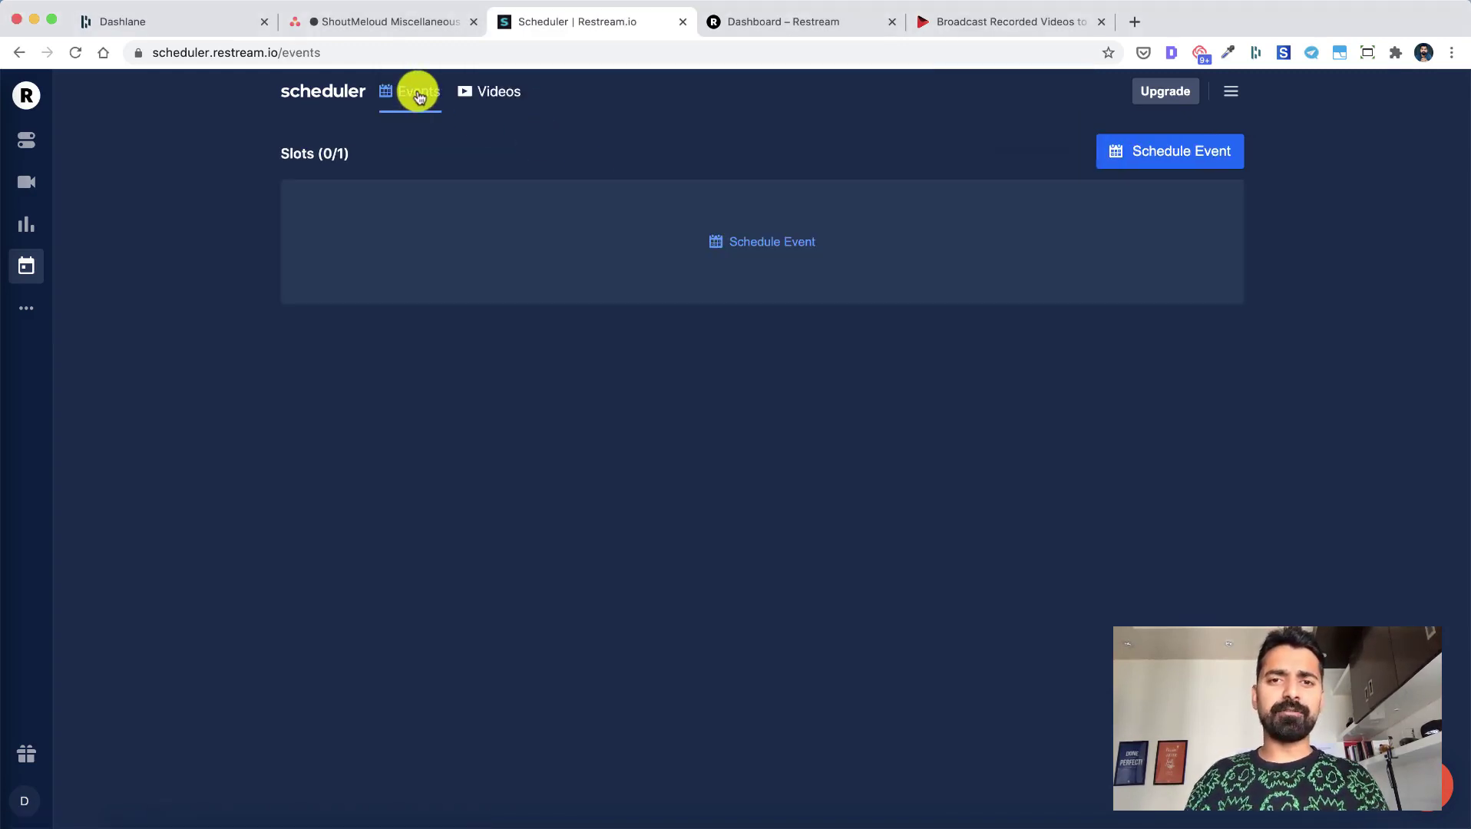
Schedule a new event with the Stacked Invest Review title and video at 9:26 AM, 2020-07-09.
left_click(1140, 150)
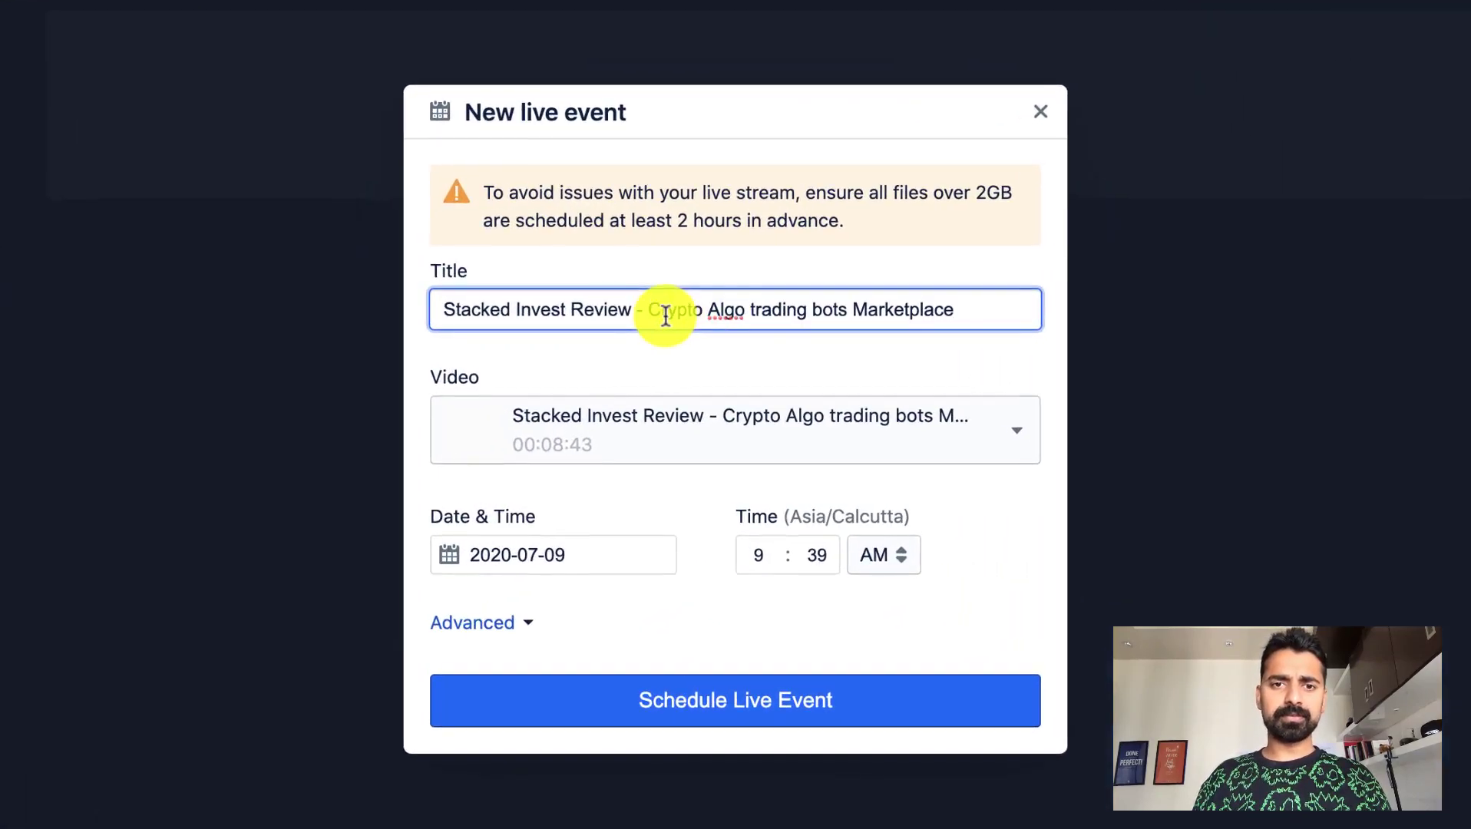
left_click(652, 439)
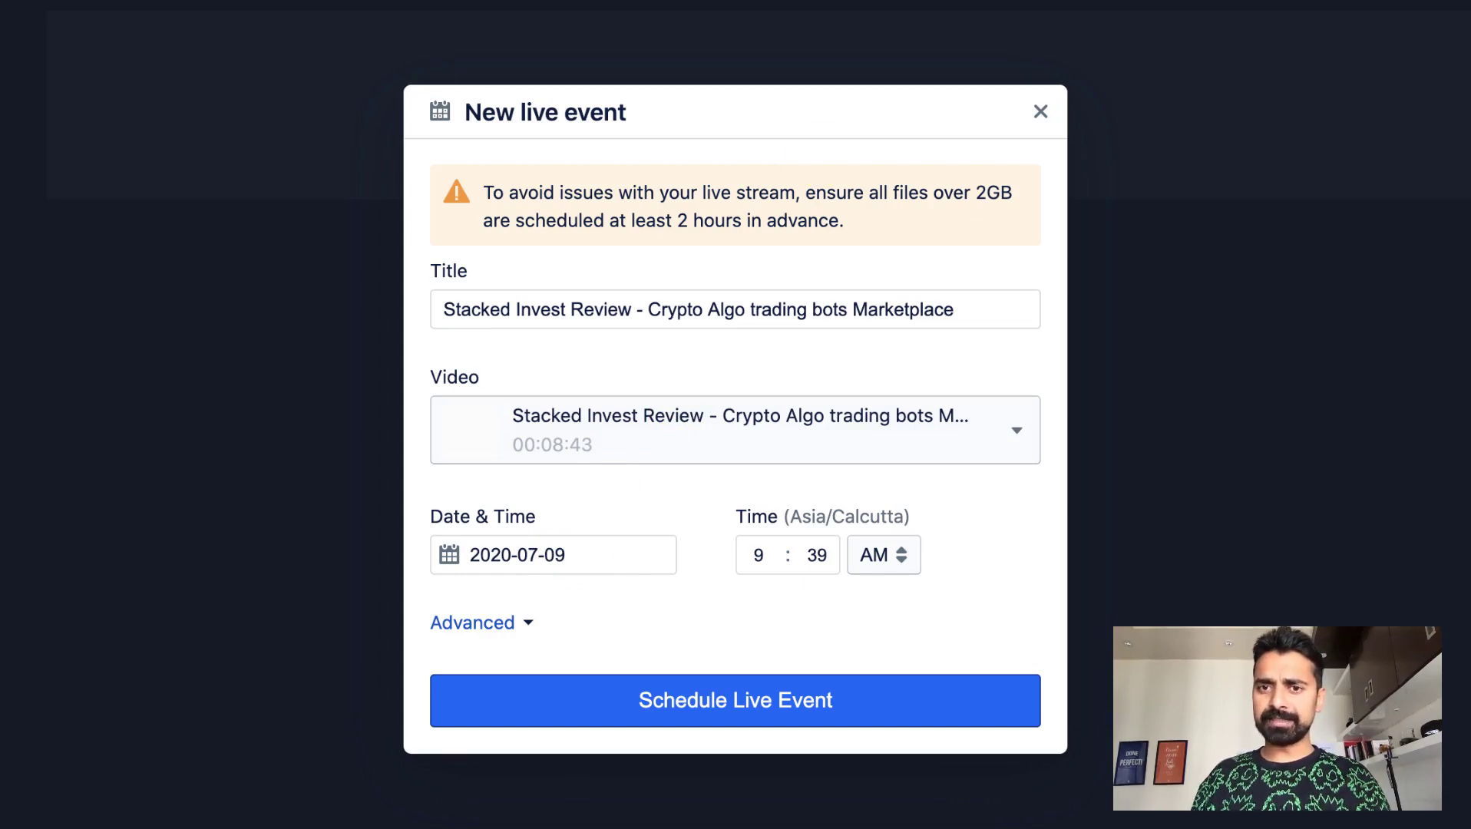
double_click(822, 555)
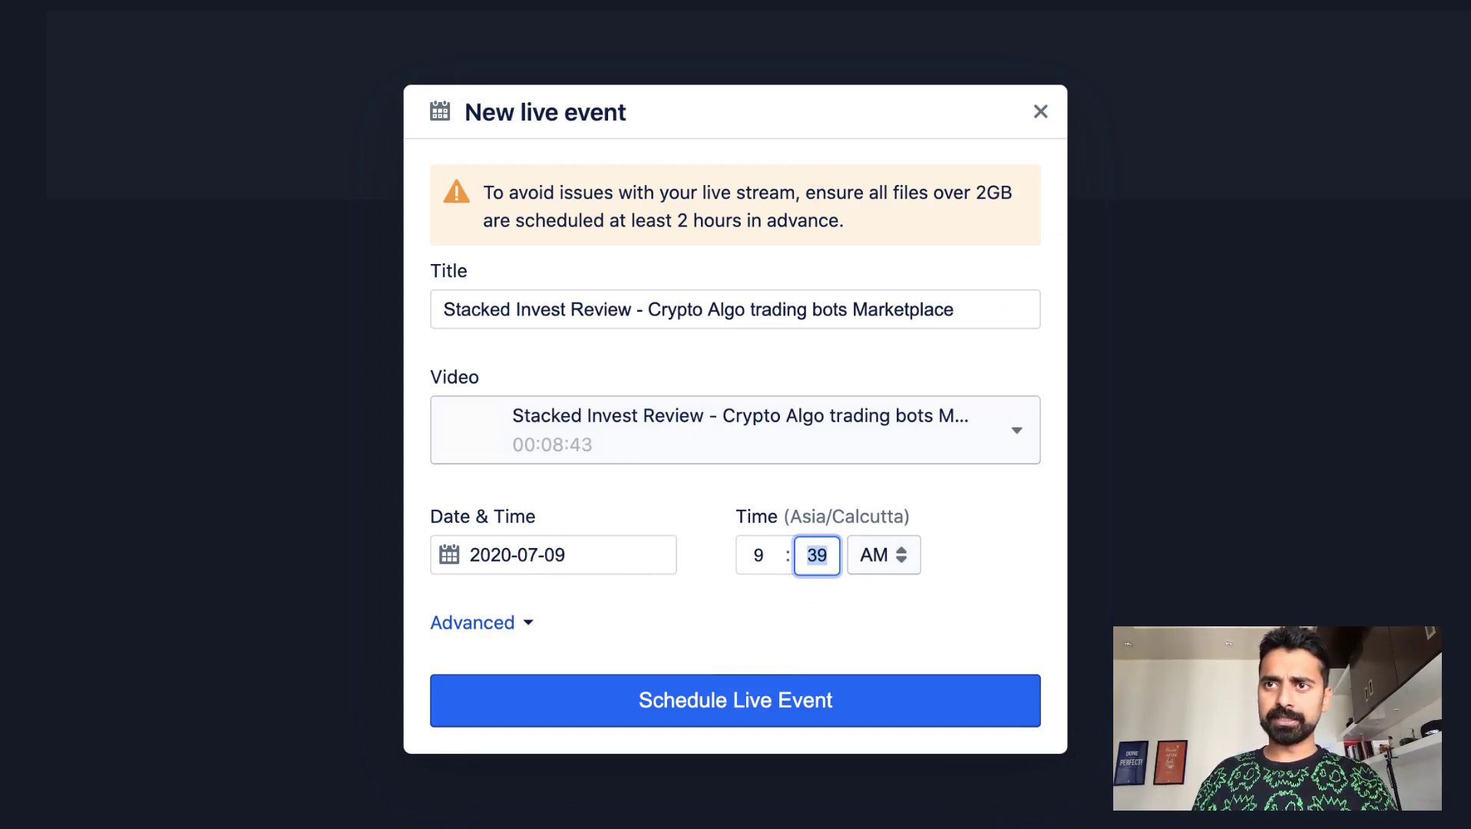
type("2")
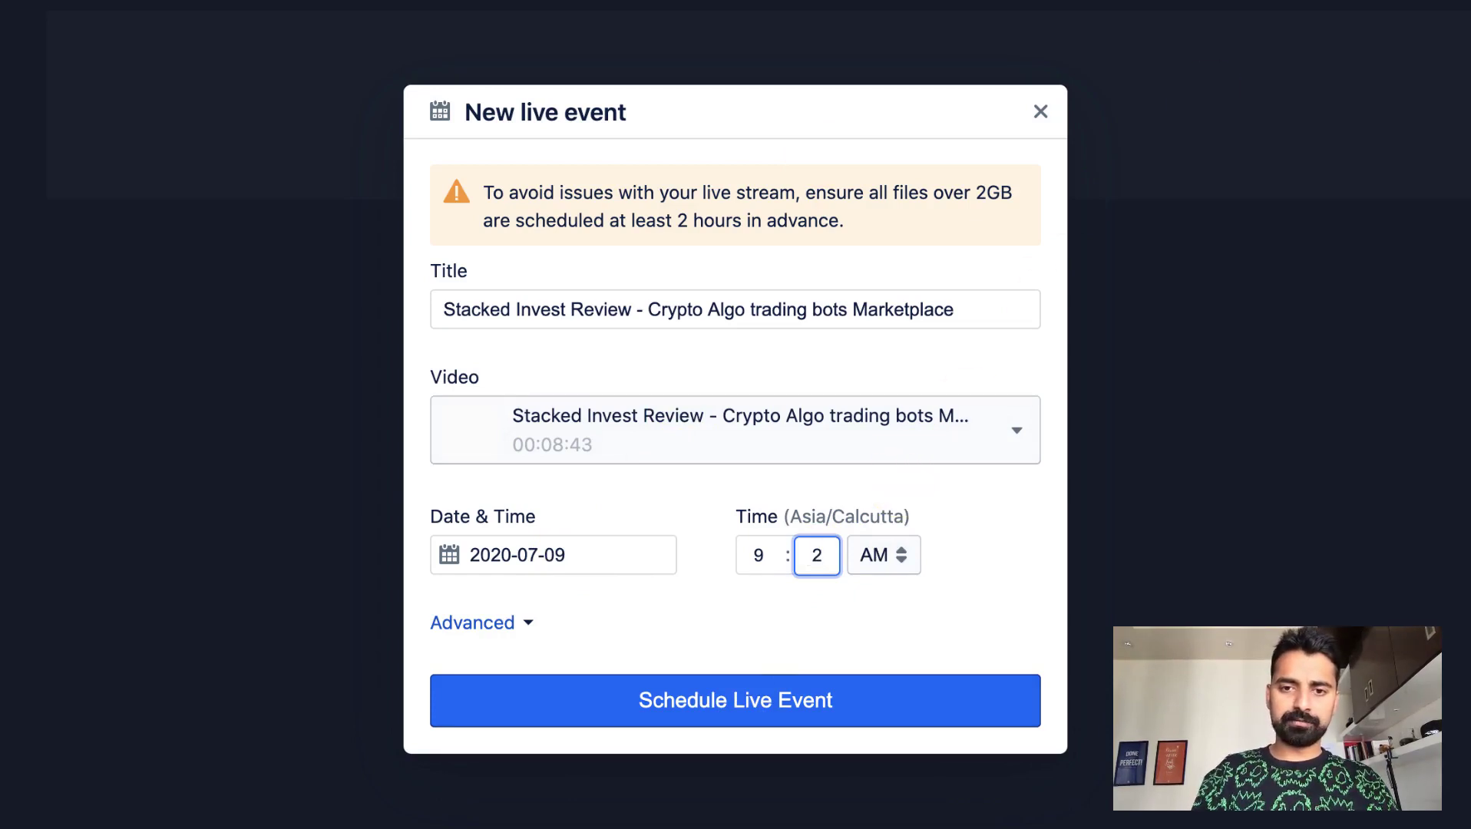
type("6")
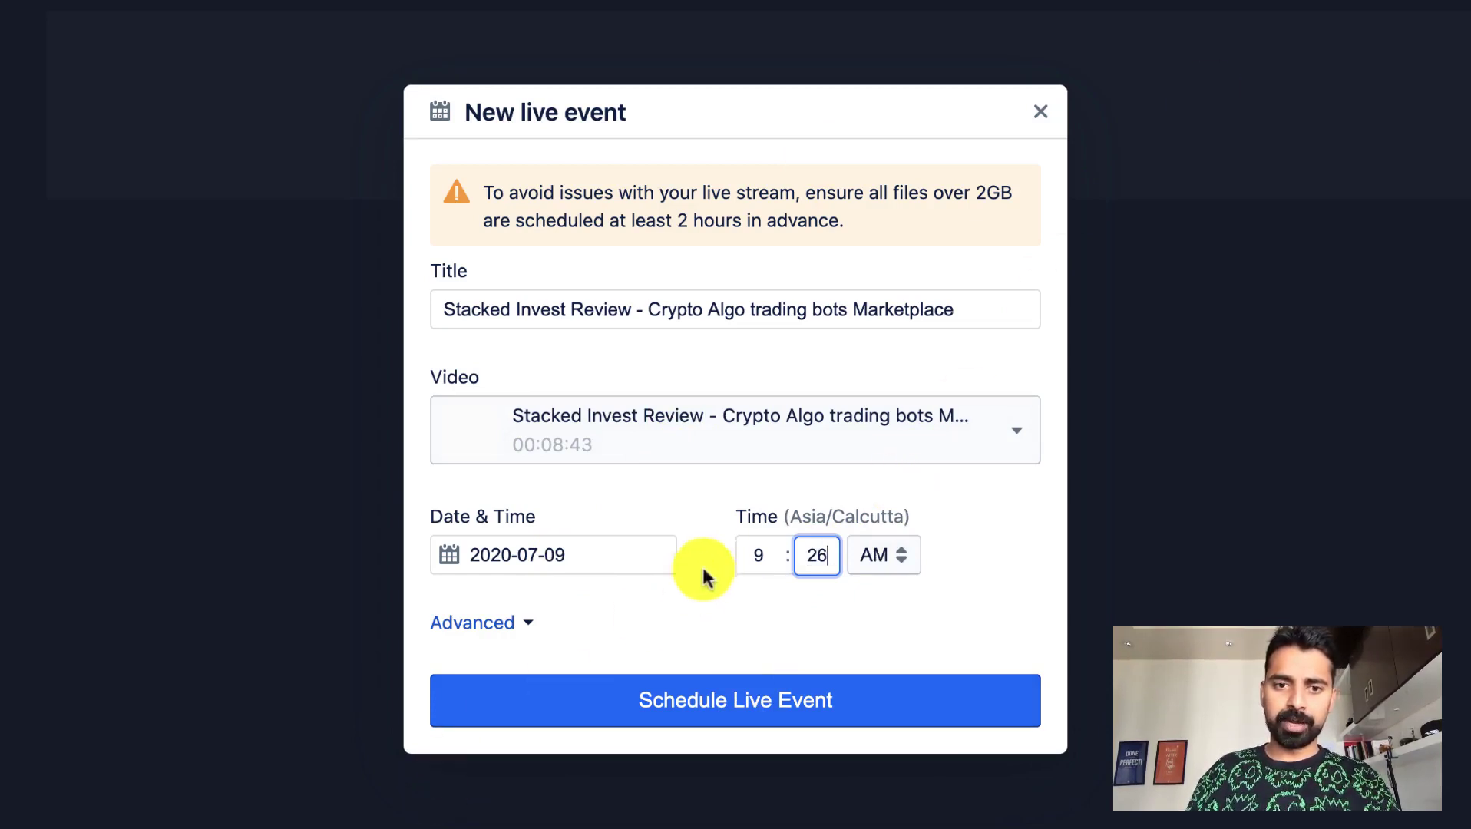
Change the start time to 9:37 AM and add Facebook: CoinSutra as a destination.
left_click(522, 624)
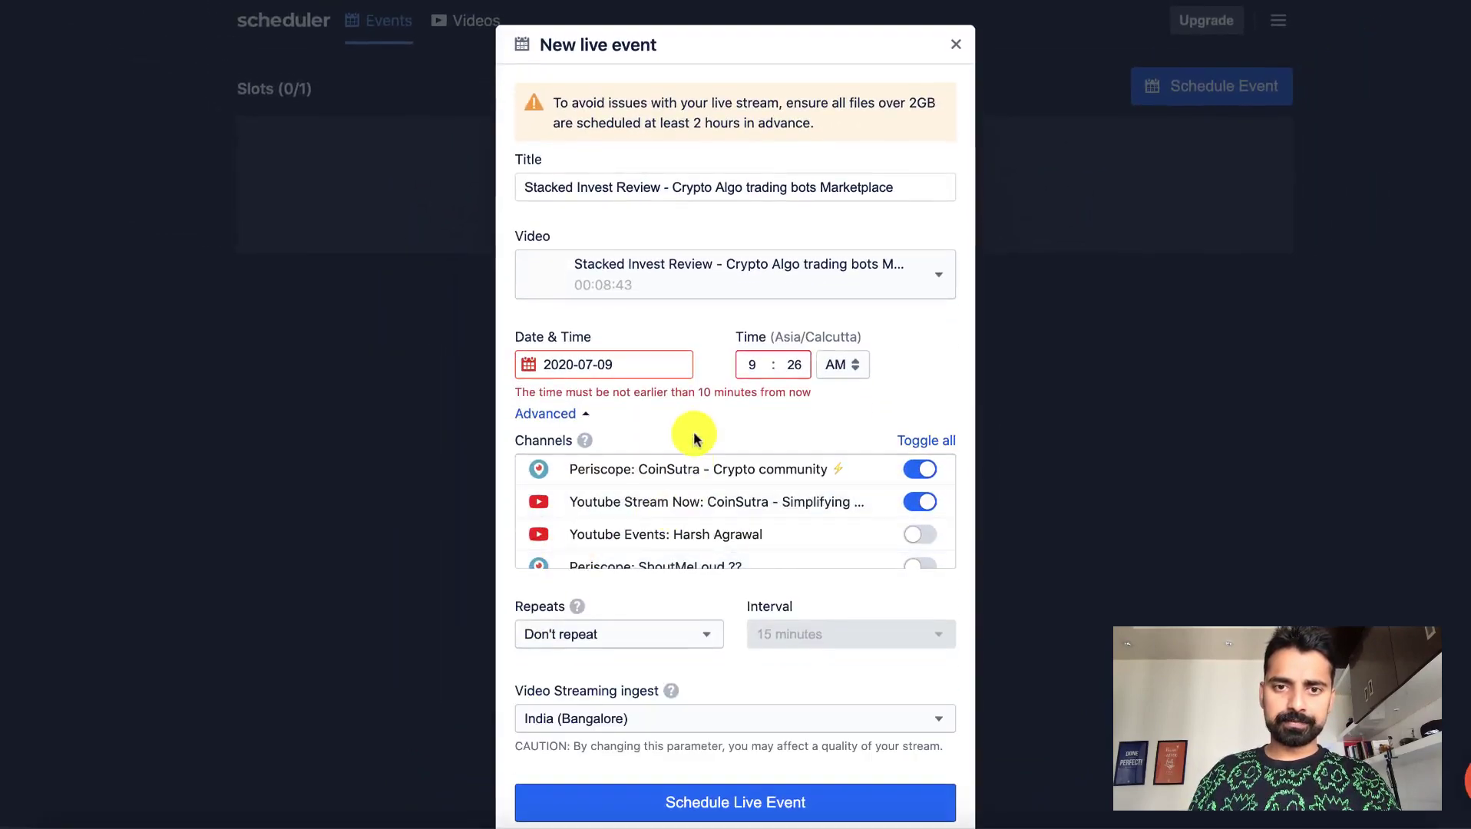
left_click(805, 365)
type("35")
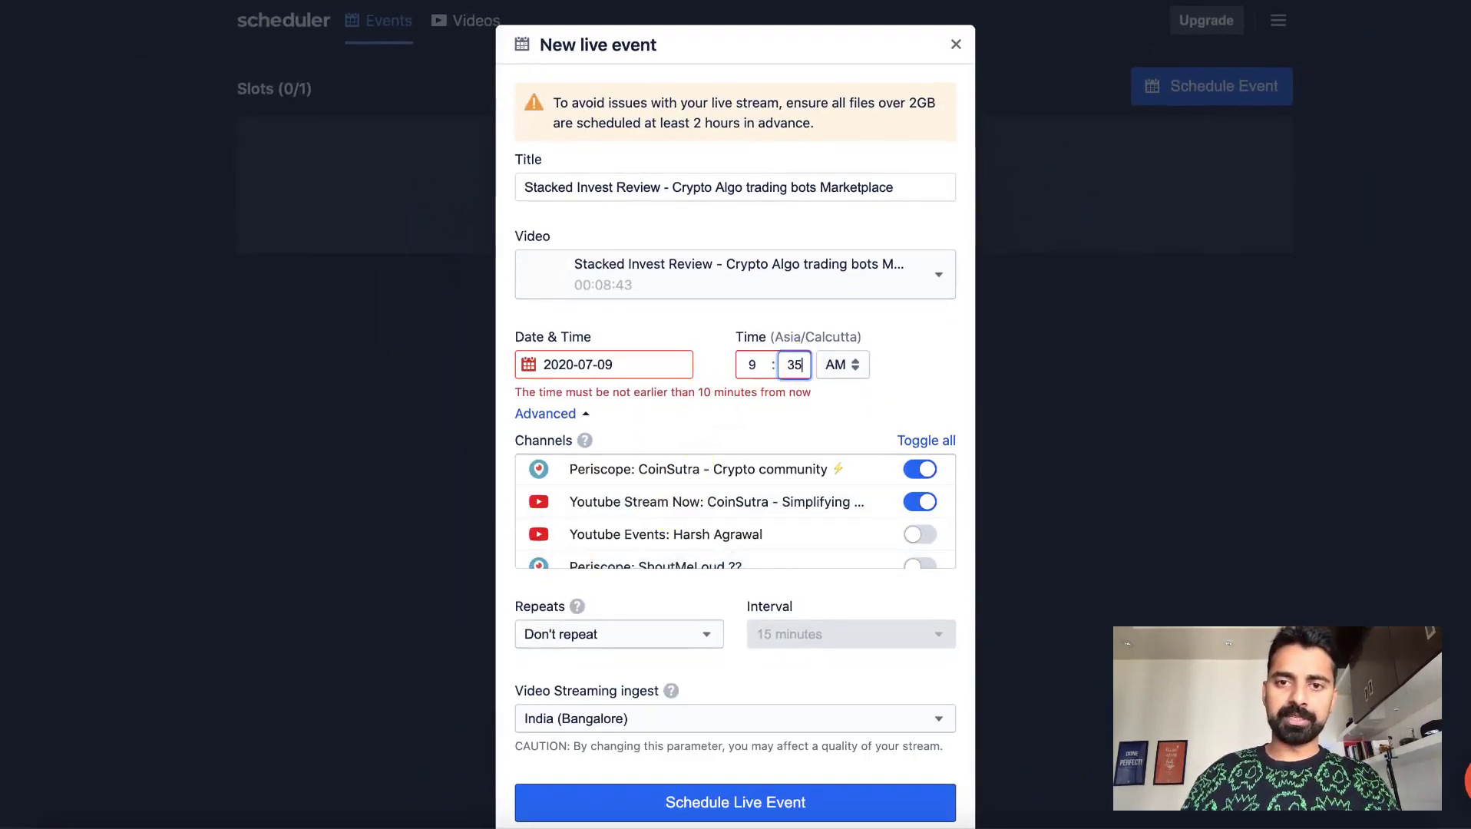
type("37")
scroll(700, 428, "down", 1)
scroll(734, 436, "down", 3)
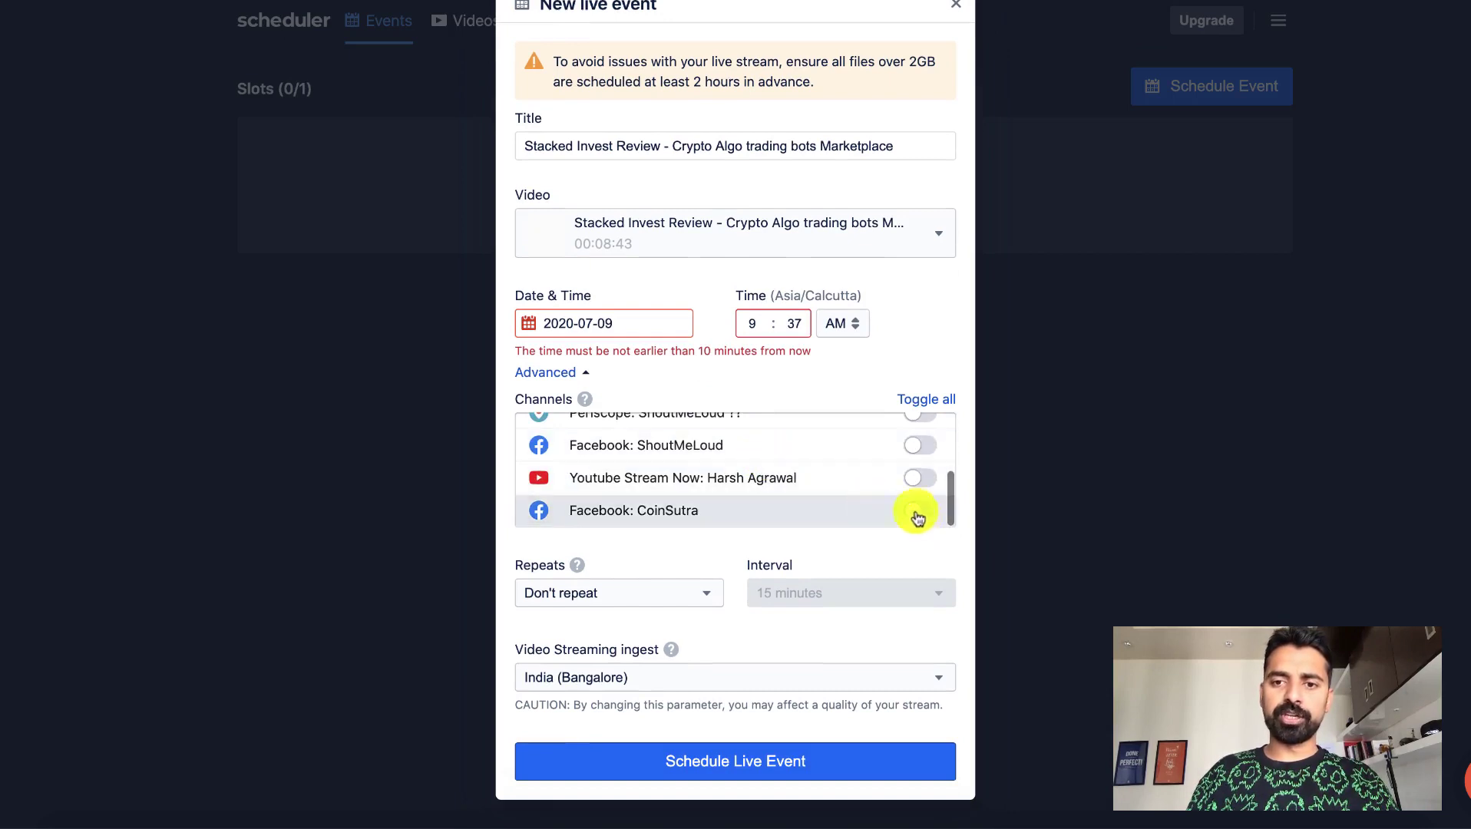
left_click(916, 513)
Keep the event non-repeating with India (Bangalore) as the streaming ingest location.
left_click(679, 593)
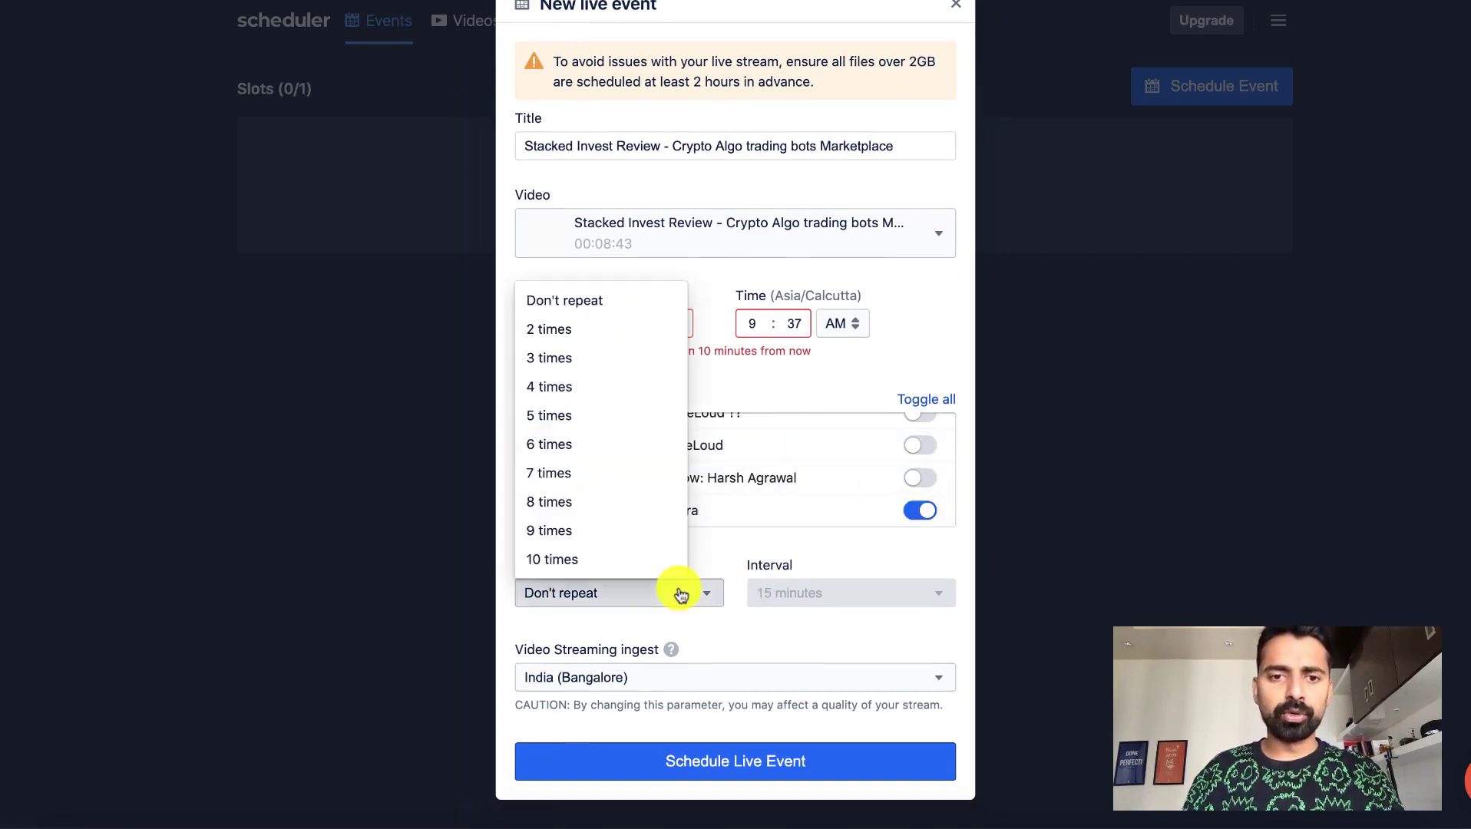
left_click(681, 595)
left_click(681, 595)
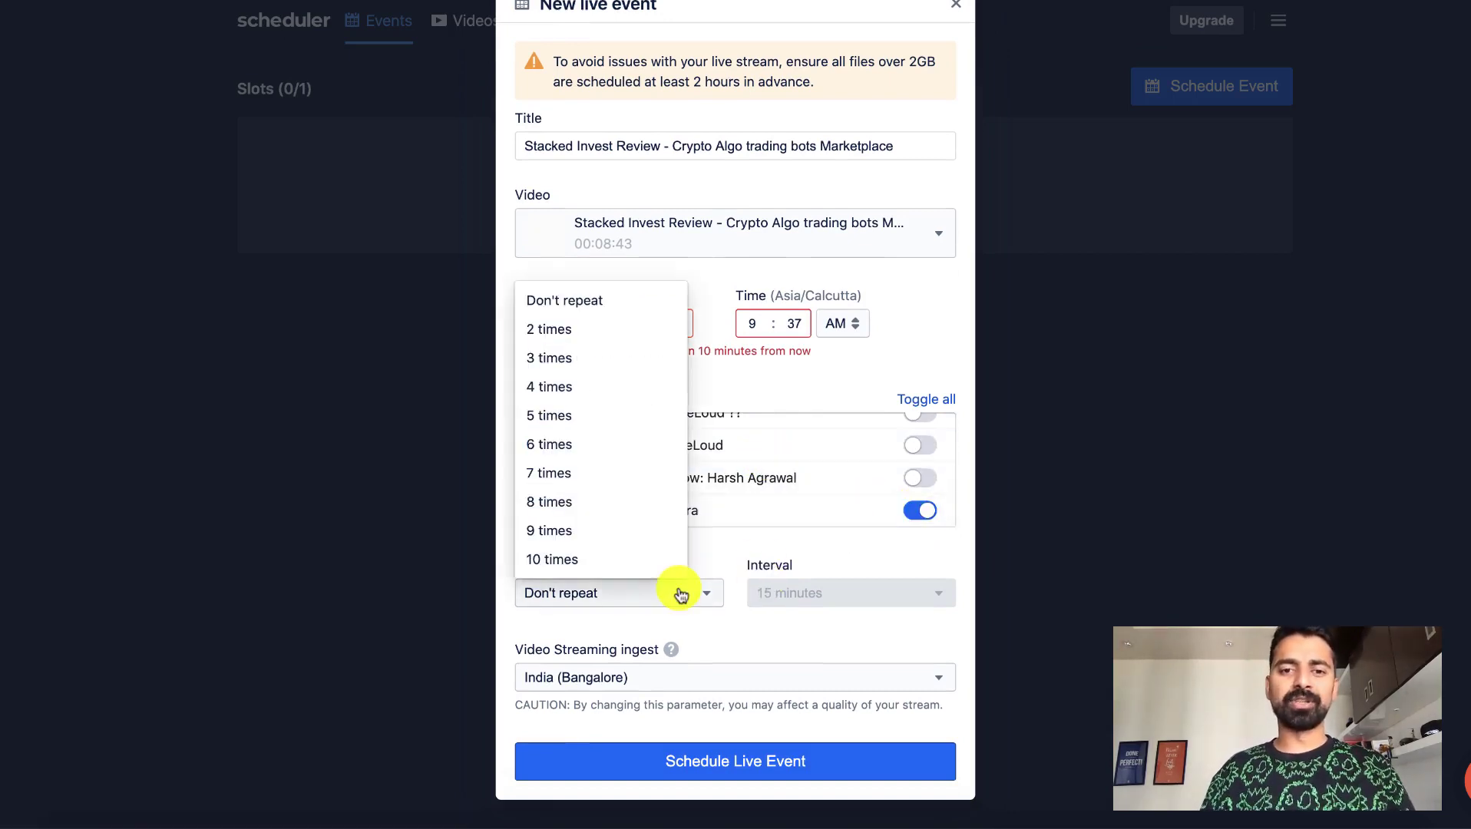
left_click(680, 594)
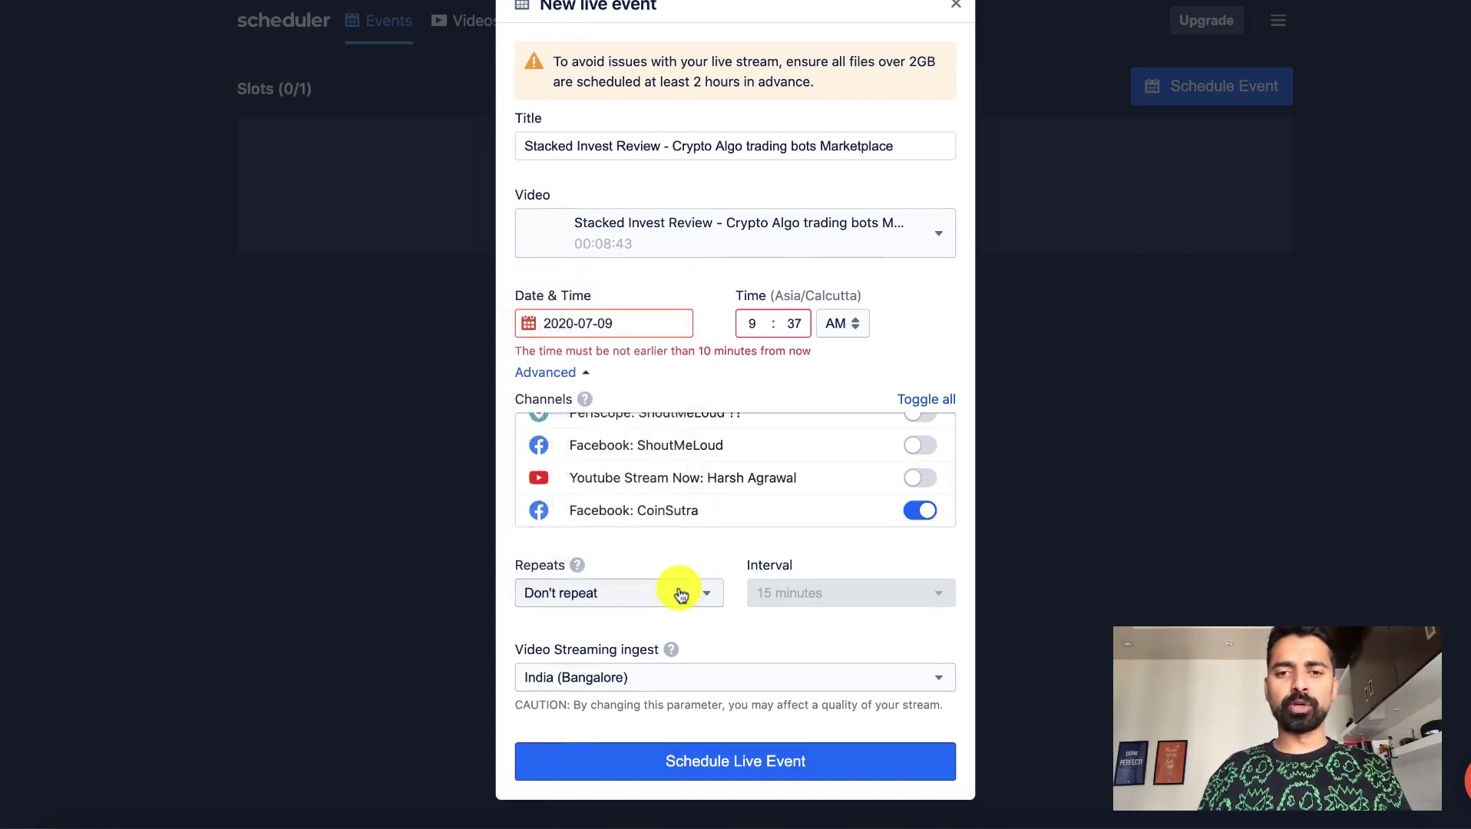
left_click(695, 682)
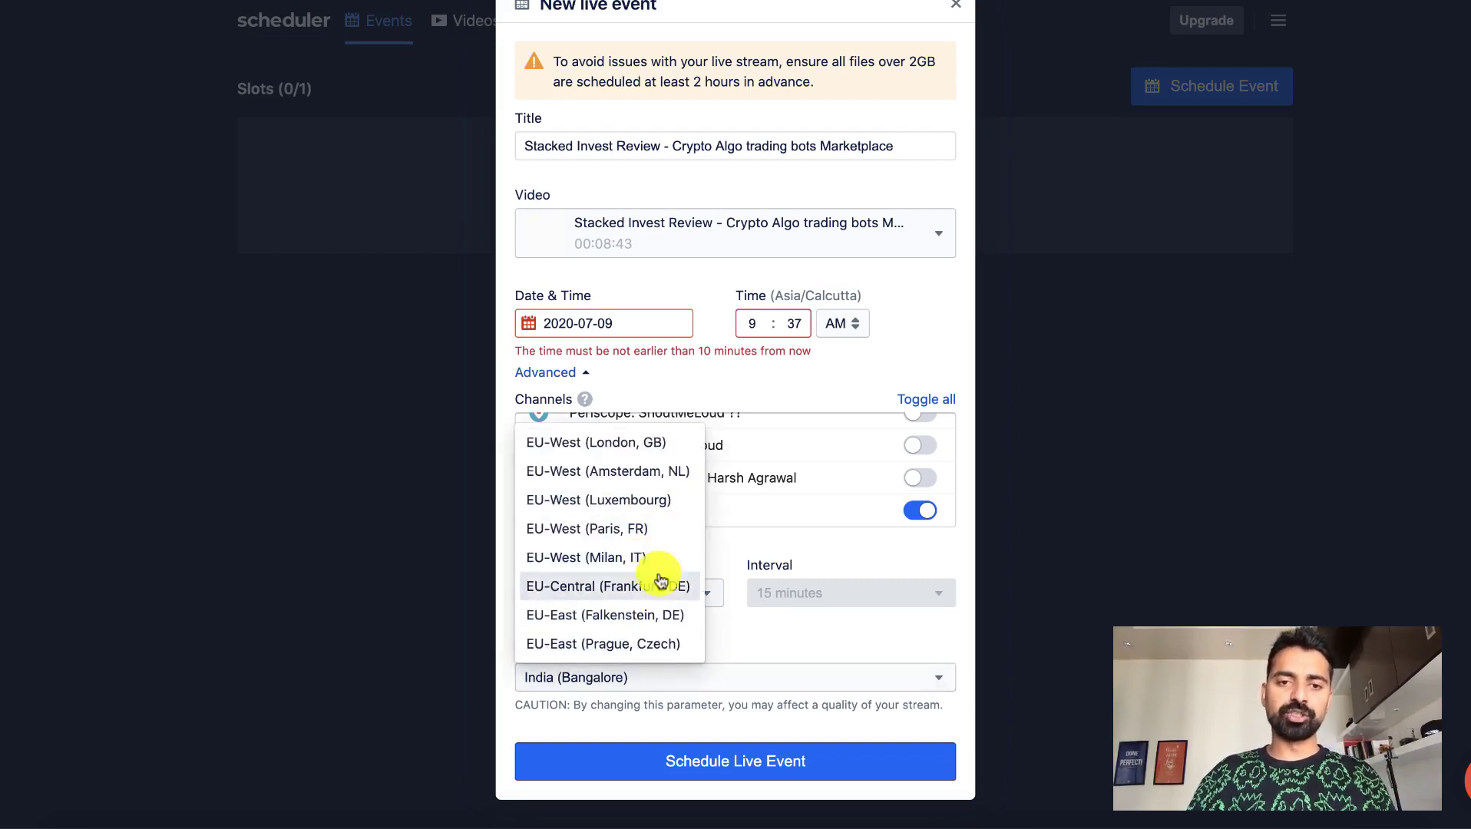
left_click(736, 660)
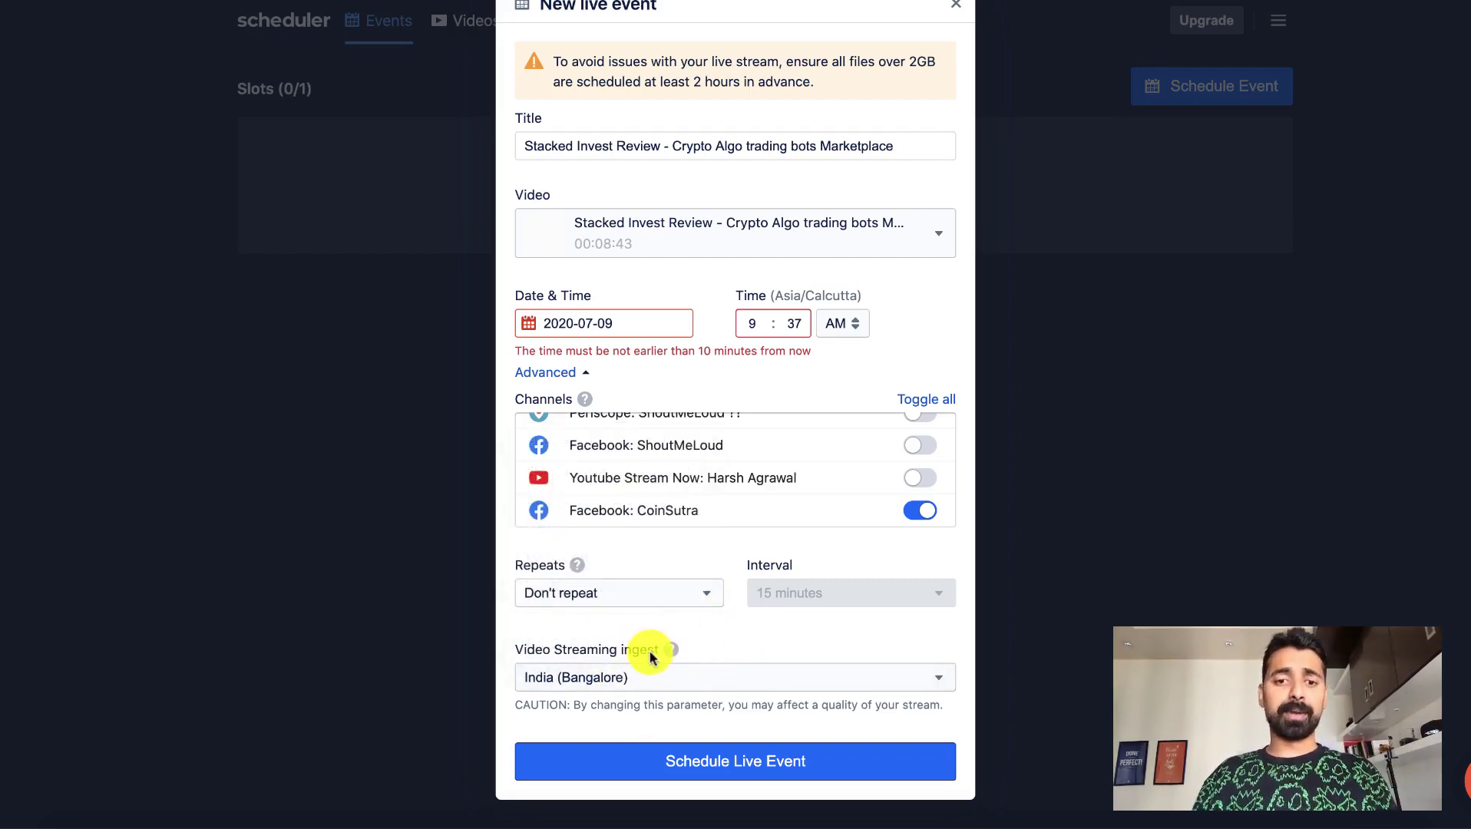
Submit the event with Schedule Live Event.
left_click(739, 762)
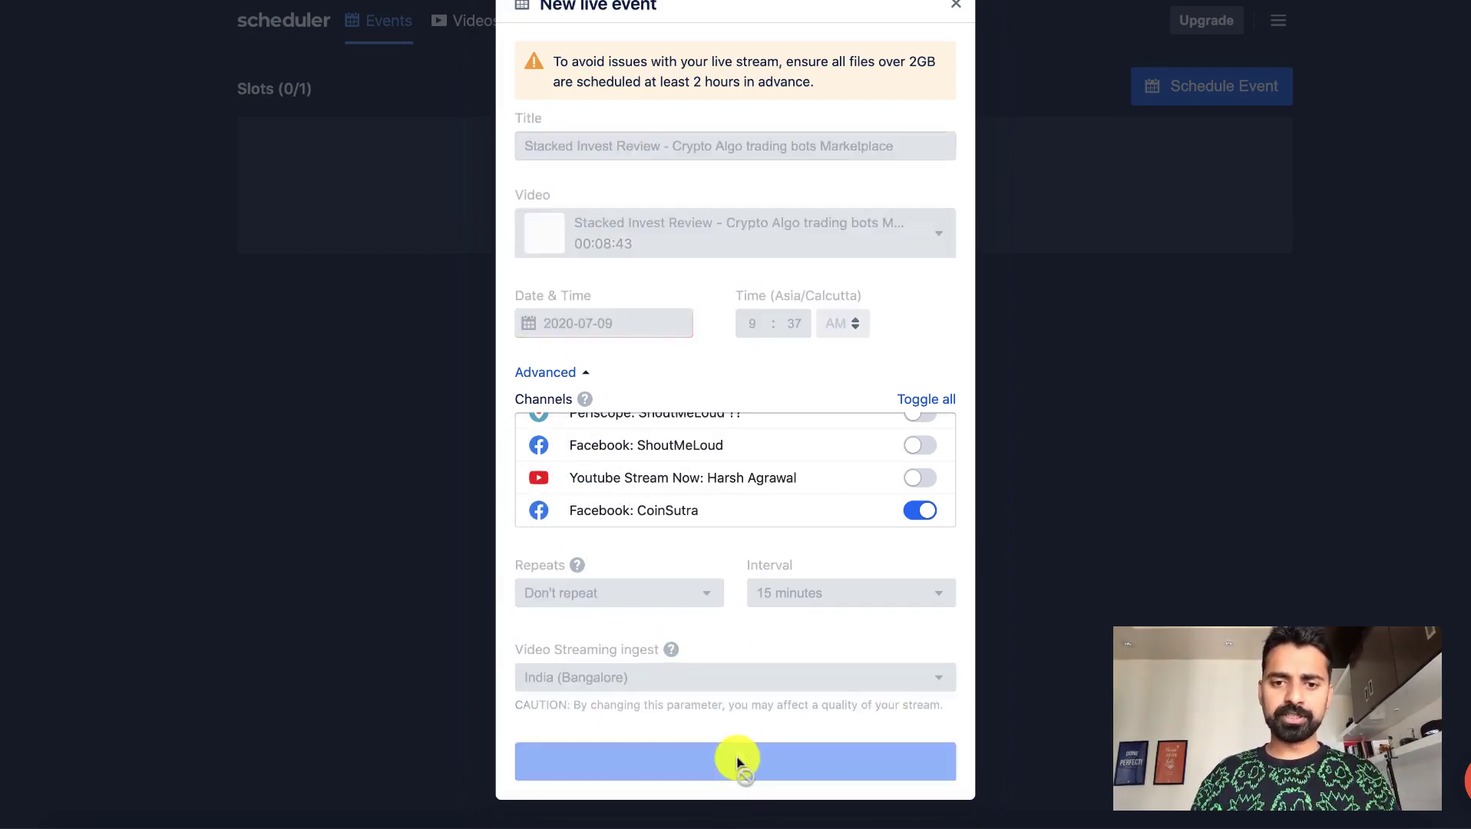